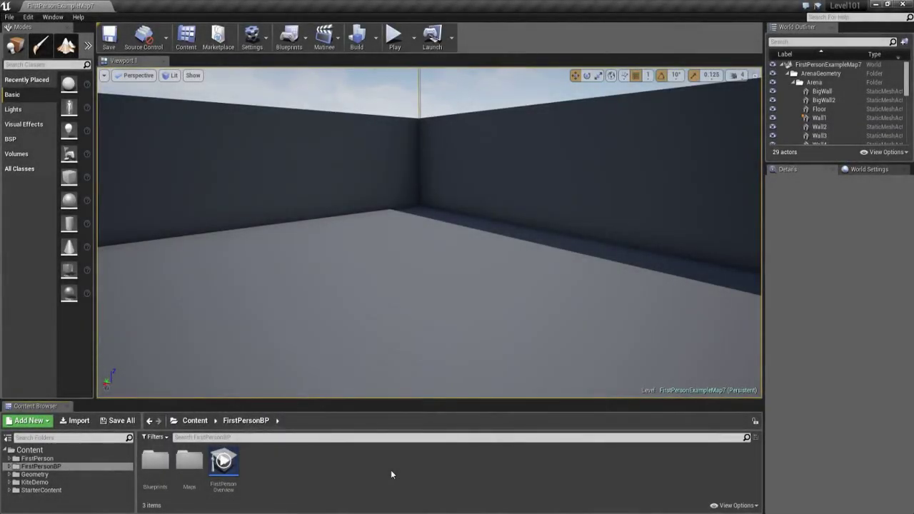
Create an Actor-based Blueprint Class named Keypad in FirstPersonBP and open it.
right_click(392, 472)
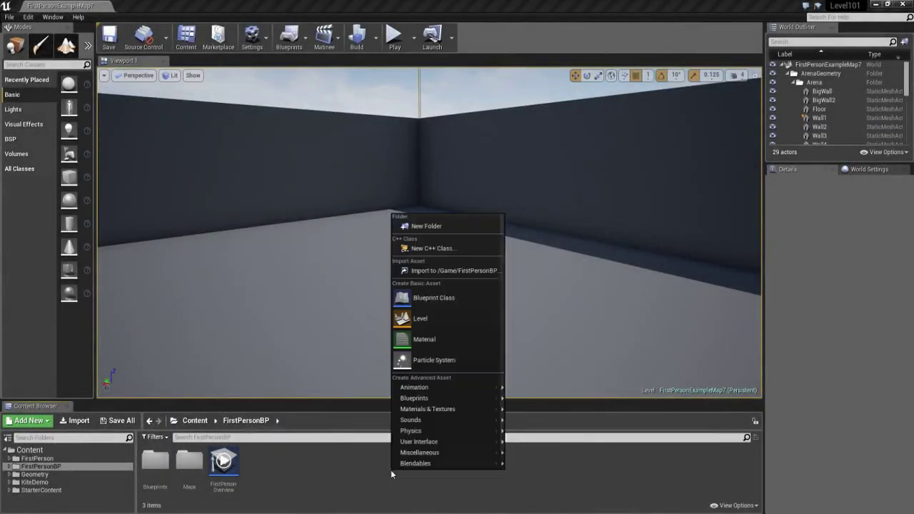
left_click(438, 299)
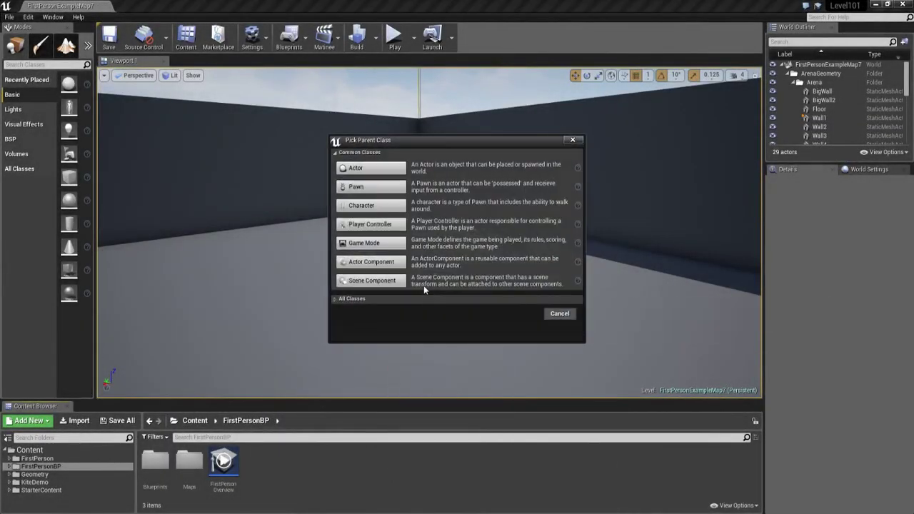
left_click(370, 170)
type("Kil")
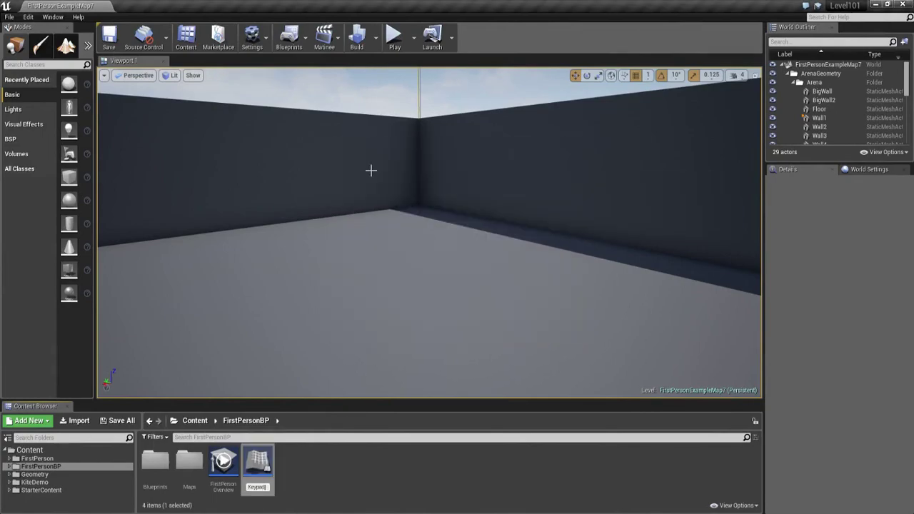
key("Return")
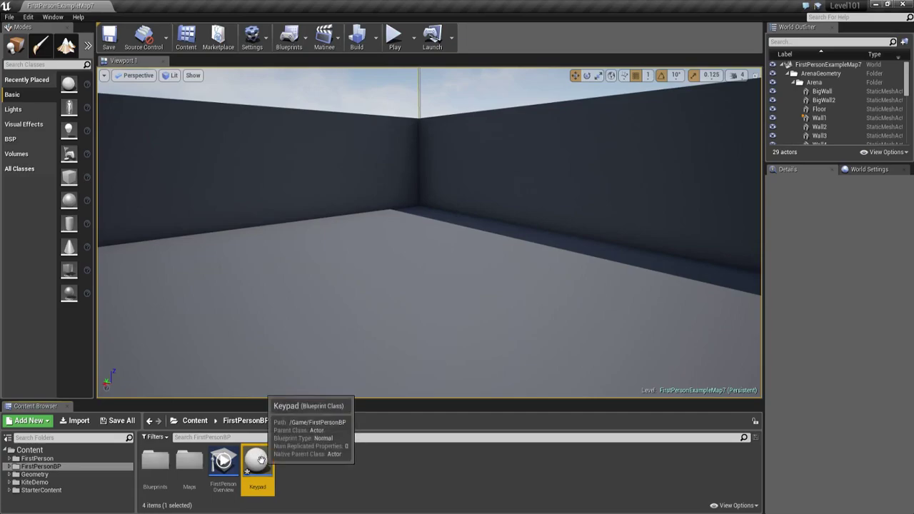
double_click(262, 463)
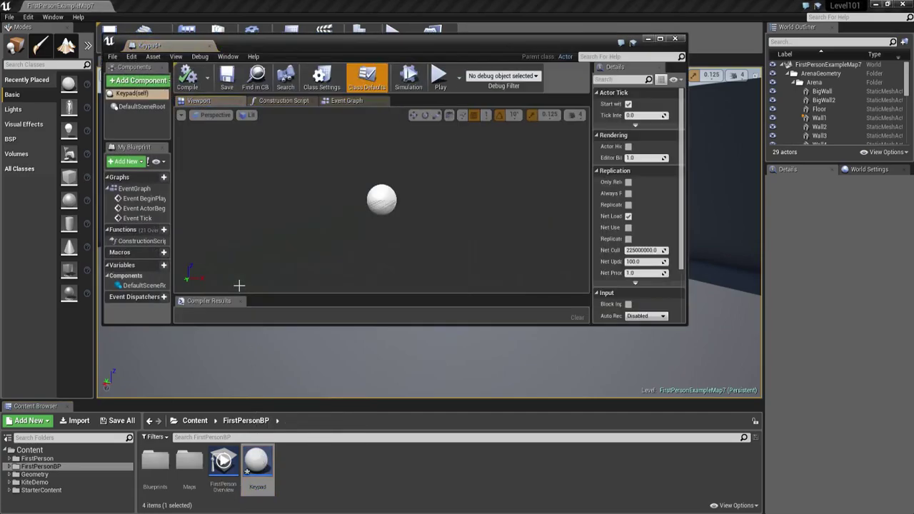
Dock the Keypad editor beside the level tab and add a Cube component.
left_click_drag(146, 37, 159, 12)
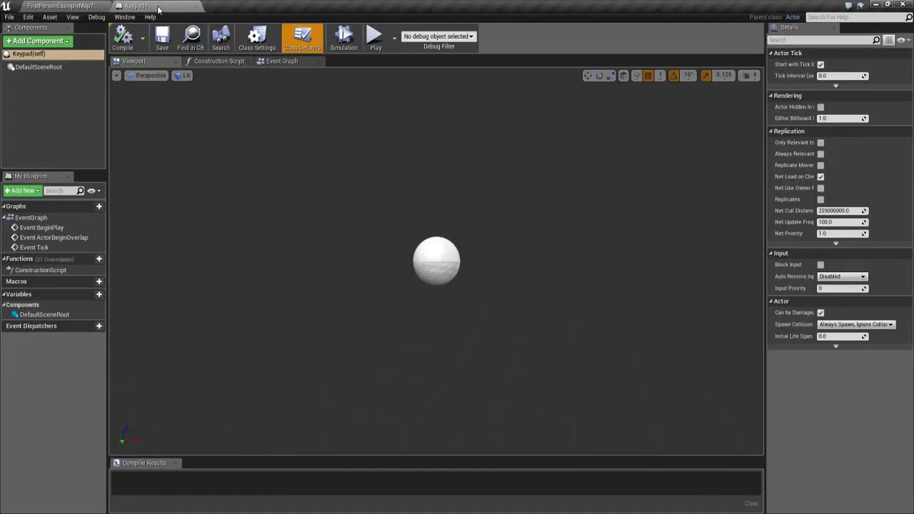
left_click(39, 40)
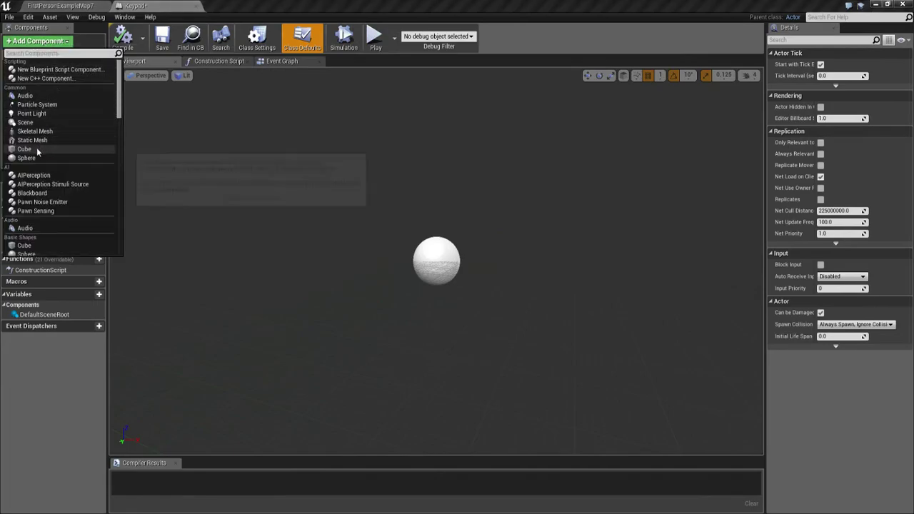
left_click(40, 149)
Scale the cube to 0.766, 0.118, 0.766 so it forms a thin square wall.
right_click_drag(278, 201, 277, 200)
key("e")
key("r")
left_click_drag(374, 304, 375, 308)
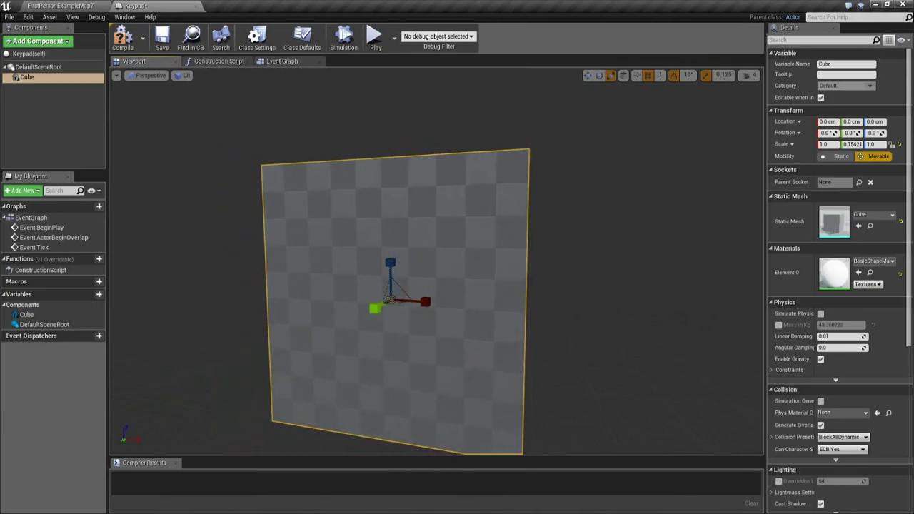
right_click_drag(375, 308, 365, 284)
left_click_drag(365, 284, 365, 284)
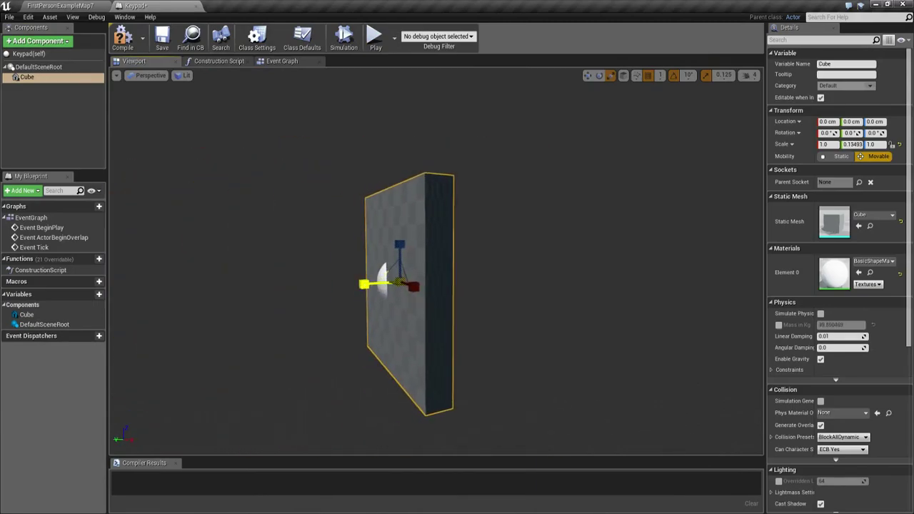
right_click_drag(365, 285, 337, 268)
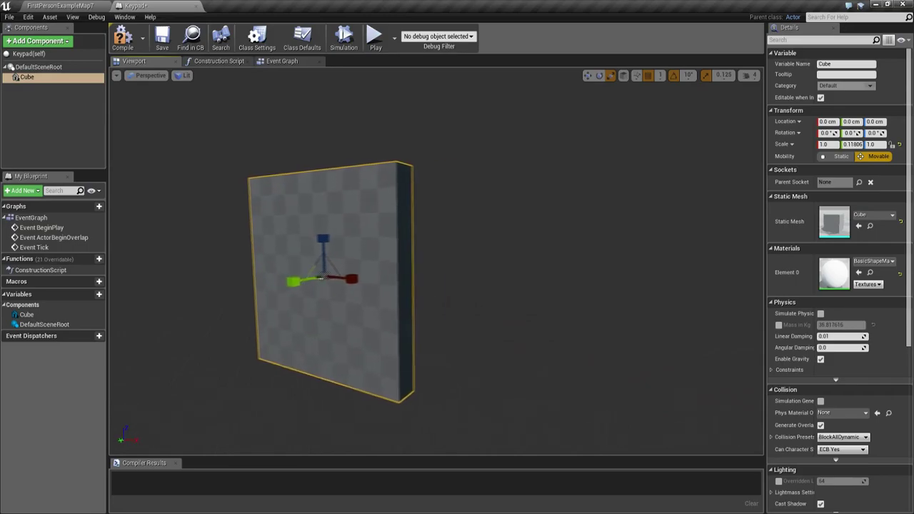
mouse_move(337, 267)
left_mouse_down()
mouse_move(327, 281)
mouse_move(300, 214)
left_mouse_up()
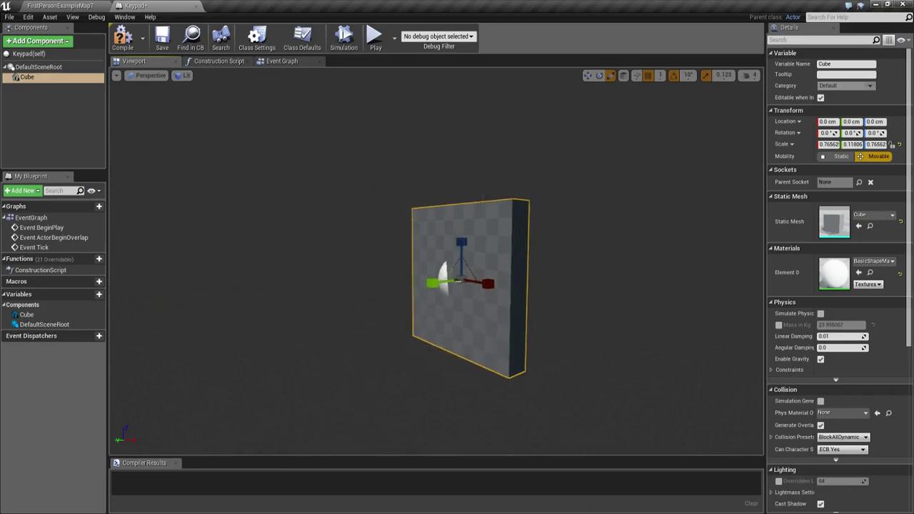
key("f")
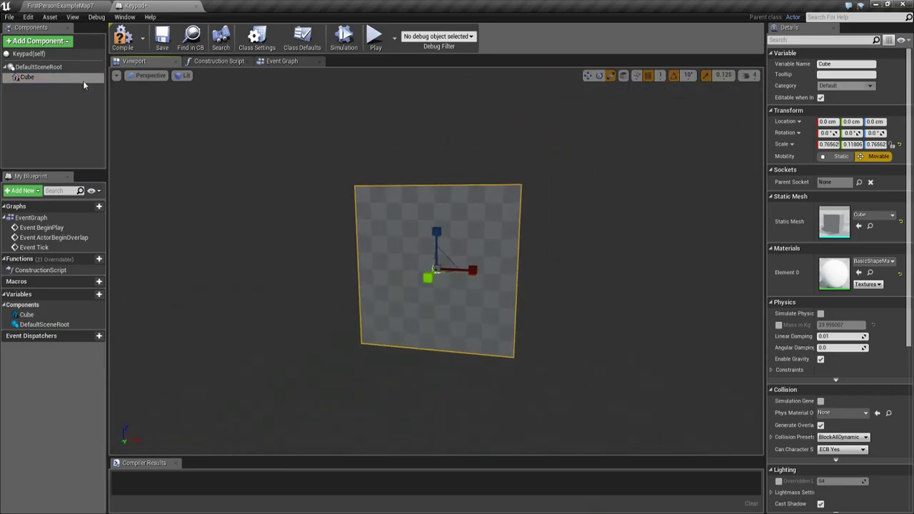
left_click(38, 41)
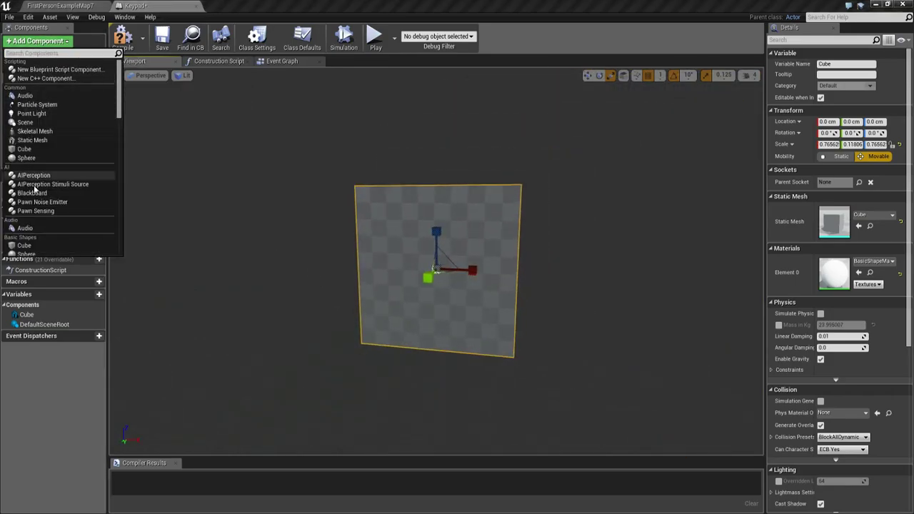
Add a second cube, Cube1, scaled down to 0.176 with a shallow 0.09 Y depth.
left_click(25, 245)
left_click_drag(188, 237, 218, 231)
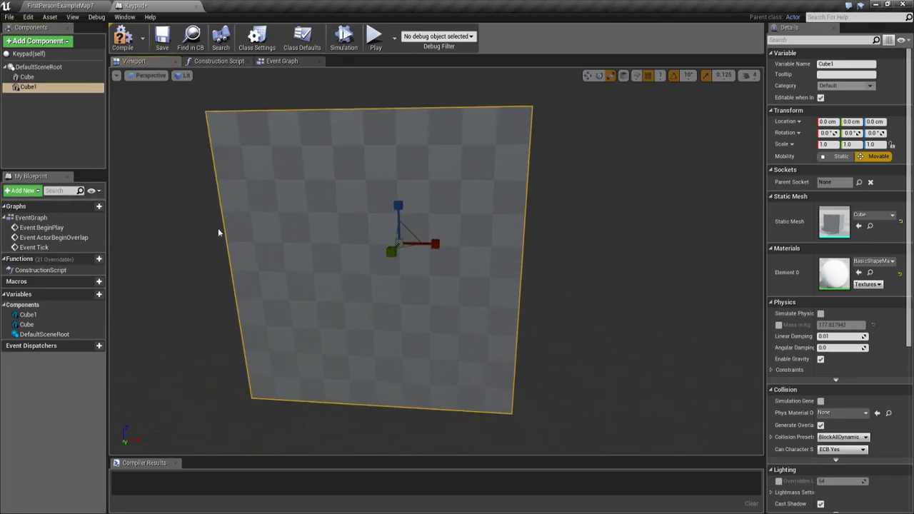
left_click_drag(406, 247, 391, 251)
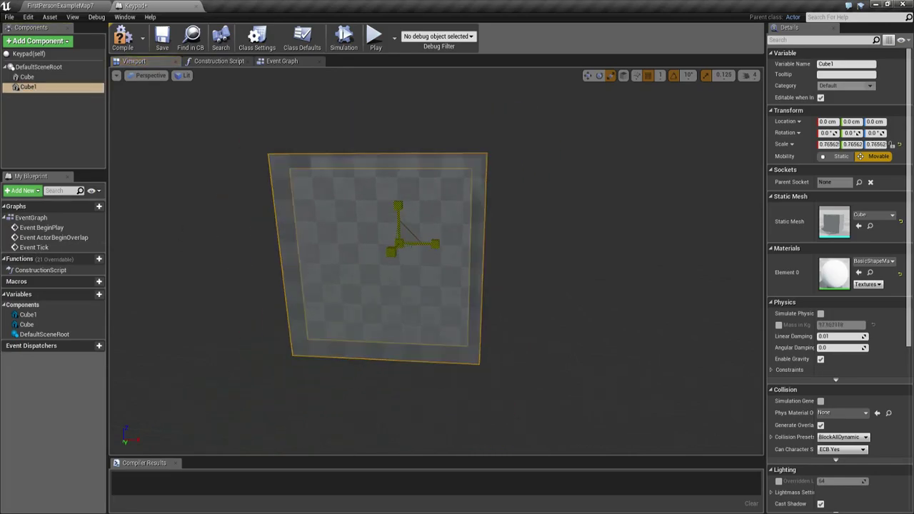
left_click_drag(391, 252, 391, 252)
key("w")
left_click_drag(436, 249, 471, 249)
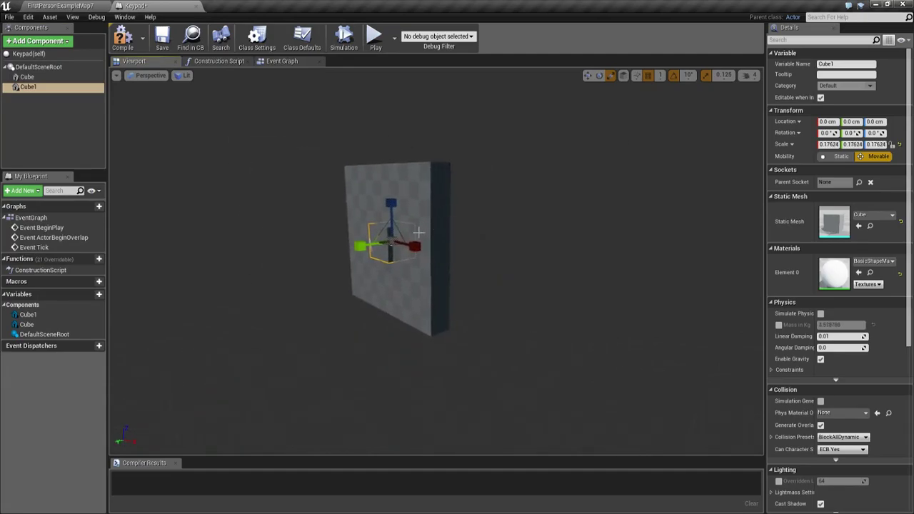
left_click_drag(363, 247, 372, 247)
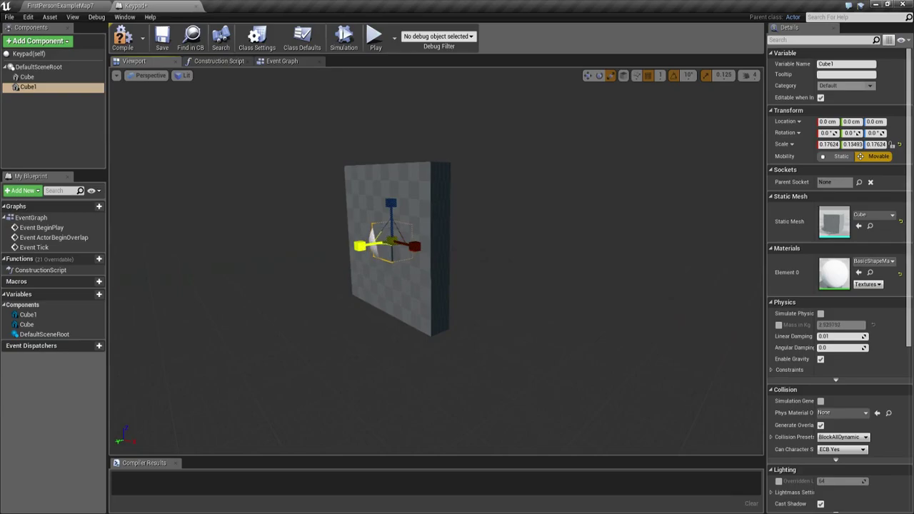
Move Cube1 onto the wall's upper-left at location -24, 8, 22.
key("w")
left_click_drag(364, 246, 462, 238)
scroll(400, 250, "up", 3)
left_click_drag(563, 263, 463, 157)
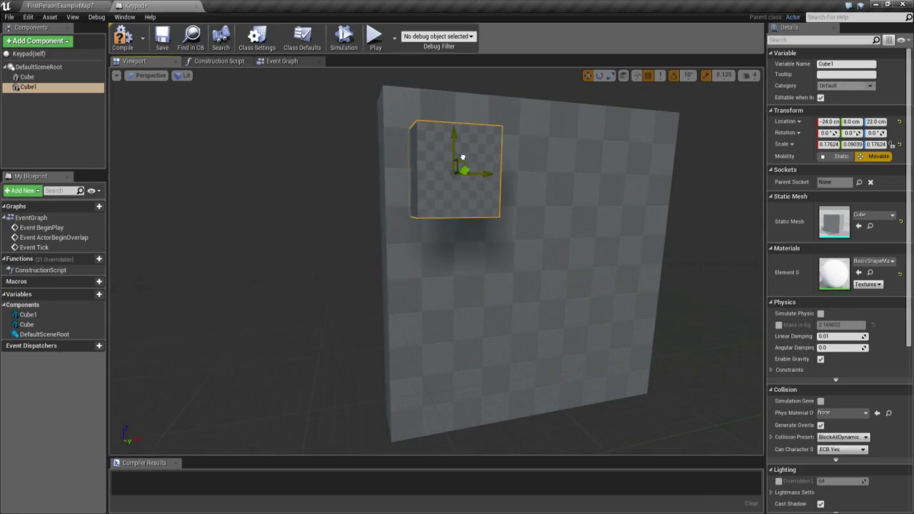
left_click_drag(463, 157, 400, 172, "alt")
scroll(400, 172, "down", 5)
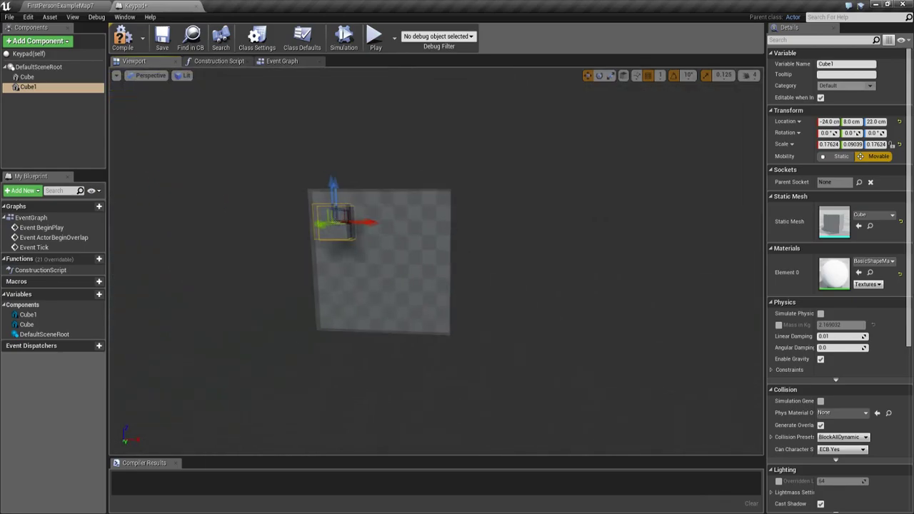
left_click_drag(472, 171, 485, 171, "alt")
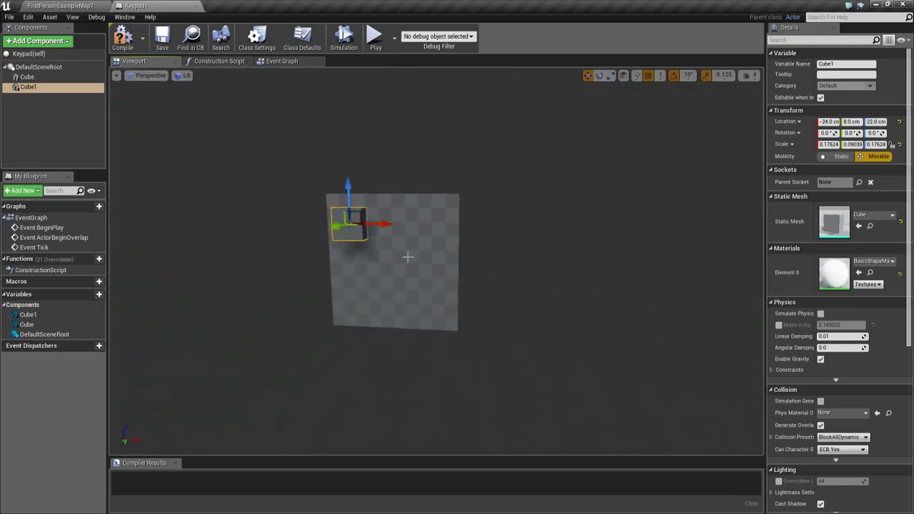
right_click(29, 86)
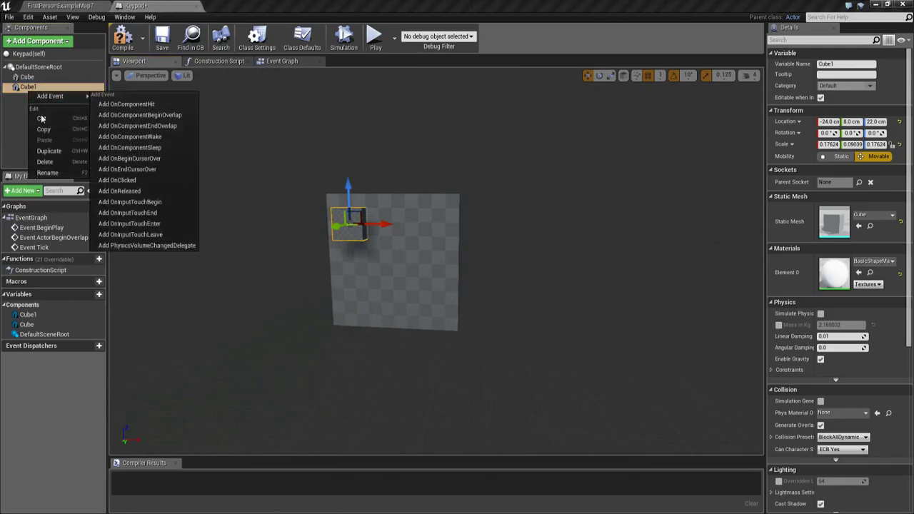
Rename Cube1 to 1.
left_click(48, 179)
type("1")
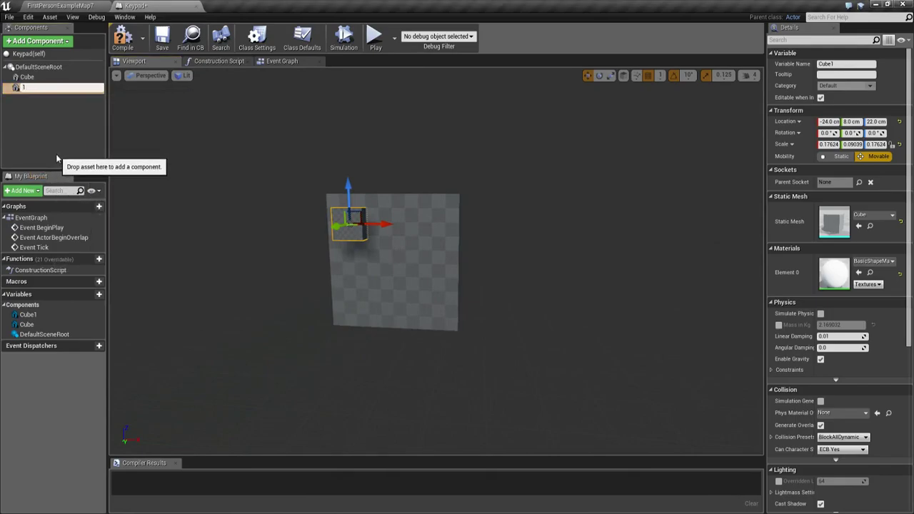
key("Return")
right_click_drag(167, 171, 167, 170)
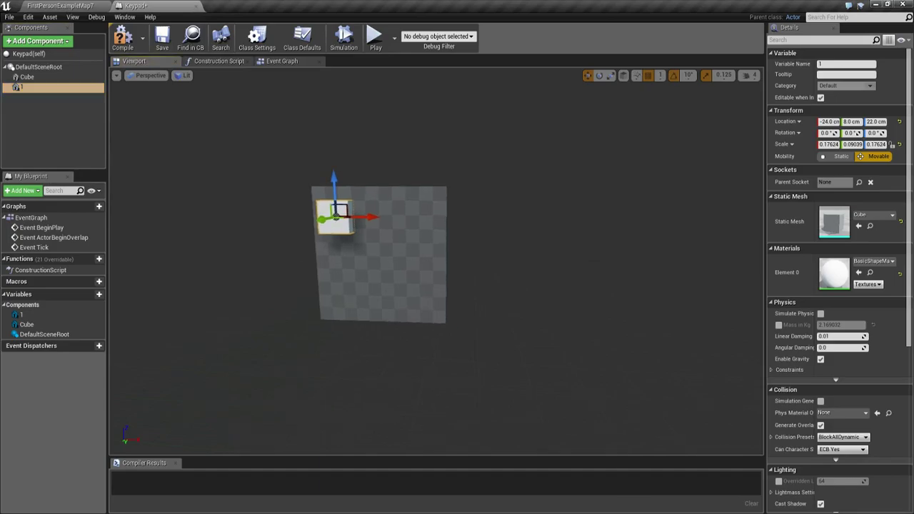
Duplicate button 1 as button 2 and slide it to the top centre of the wall.
right_click(31, 88)
left_click(52, 150)
type("2")
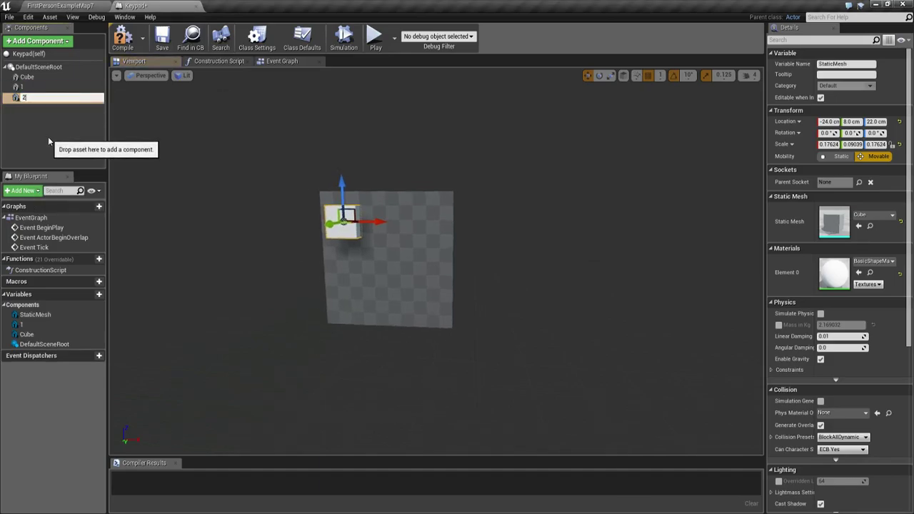
left_click_drag(368, 223, 412, 220)
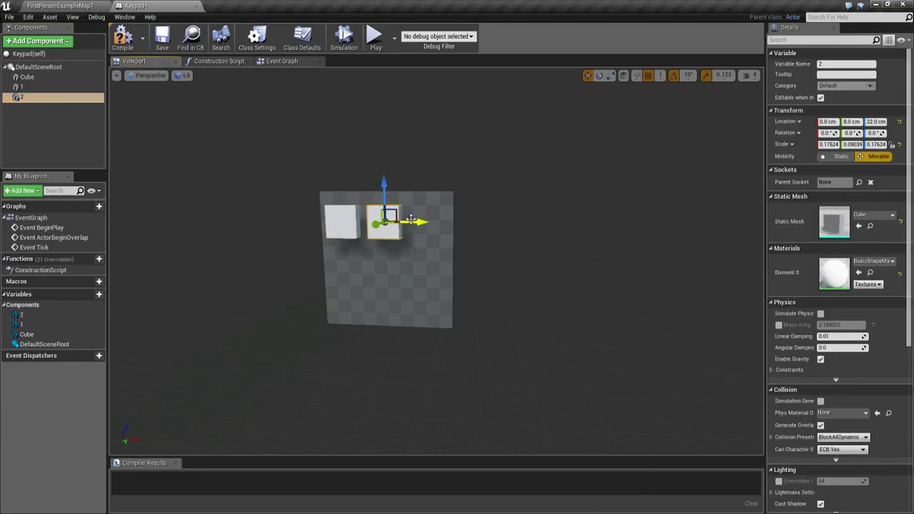
Duplicate button 2 as button 3 and place it at 25 cm along X on the upper-right.
right_click(25, 97)
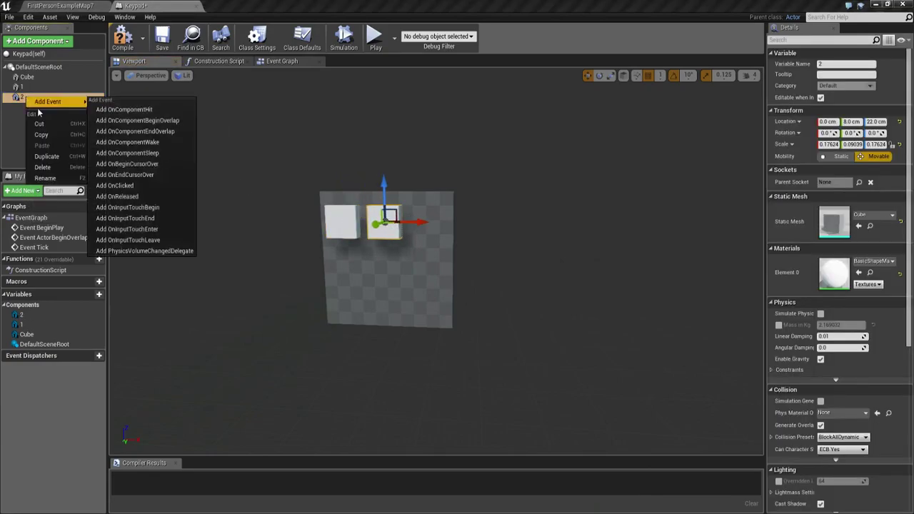
left_click(54, 155)
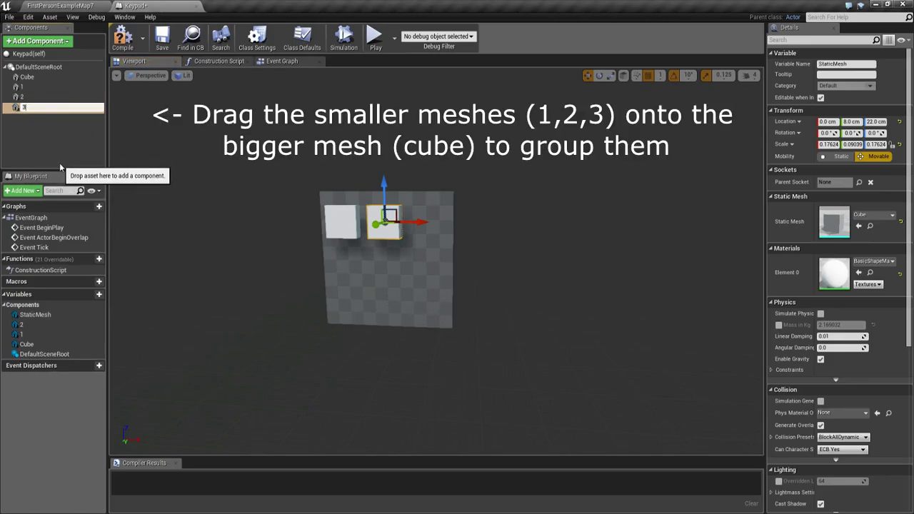
key("Return")
left_click_drag(422, 222, 467, 223)
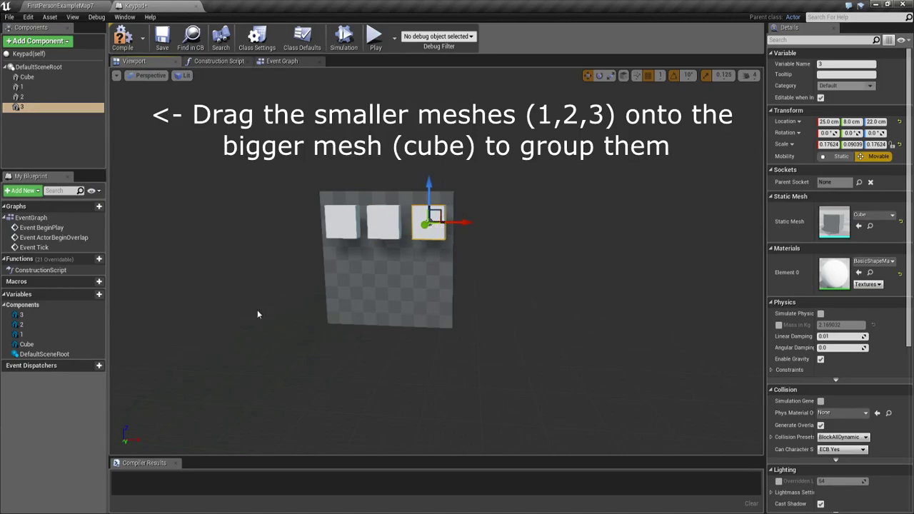
middle_click_drag(257, 312, 463, 305)
scroll(421, 300, "up", 2)
scroll(421, 300, "up", 2)
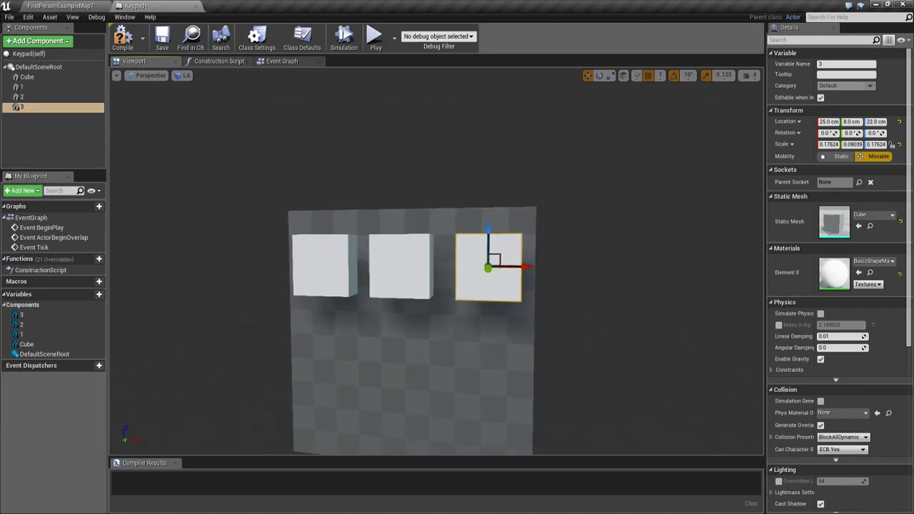
left_click(38, 40)
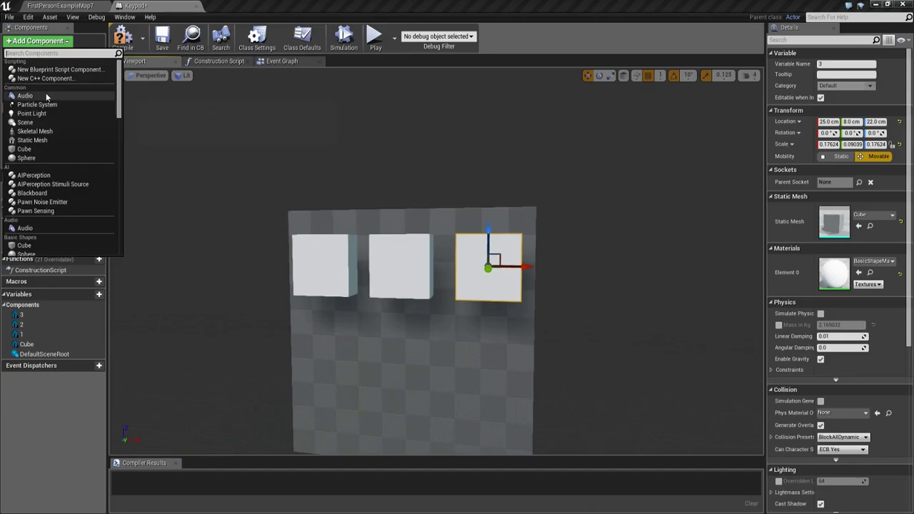
Add a Box Collision component to the keypad and set its X extent to 50.
scroll(47, 100, "down", 3)
scroll(46, 122, "down", 2)
scroll(46, 143, "down", 2)
scroll(46, 164, "down", 2)
left_click(34, 158)
mouse_move(214, 200)
left_mouse_down()
mouse_move(349, 282)
mouse_move(367, 282)
mouse_move(314, 270)
mouse_move(312, 286)
left_mouse_up()
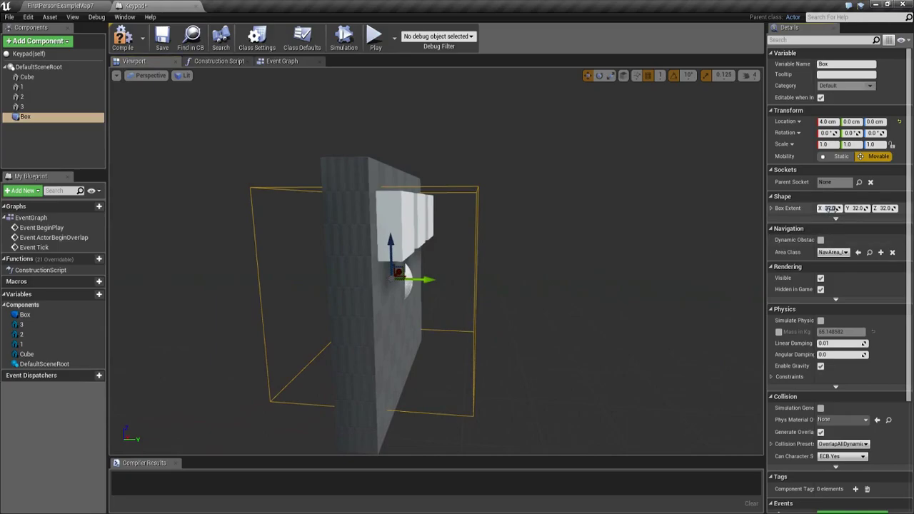
left_click_drag(834, 208, 846, 208)
left_click(825, 208)
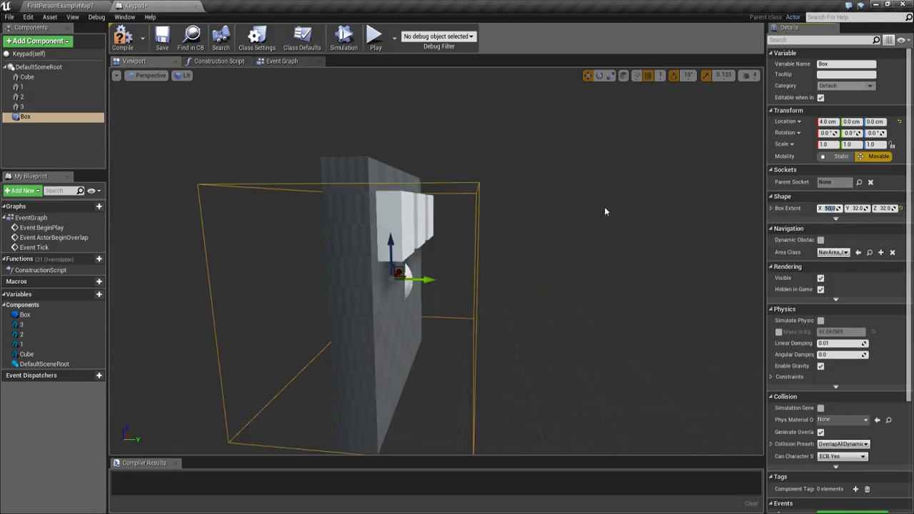
Set the box's Y extent to 15 and Z extent to 50, and move it 17 cm along Y.
right_click_drag(584, 239, 557, 235)
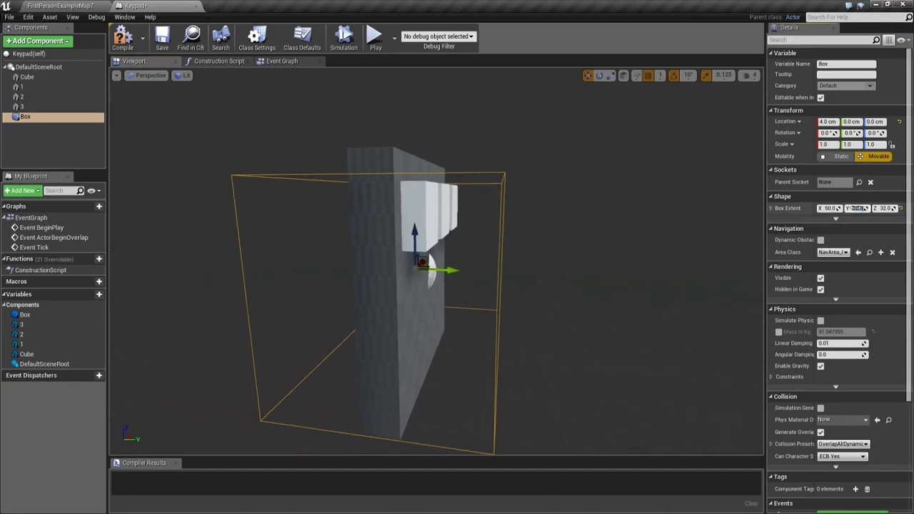
left_click_drag(855, 207, 857, 208)
left_click(856, 208)
type("15")
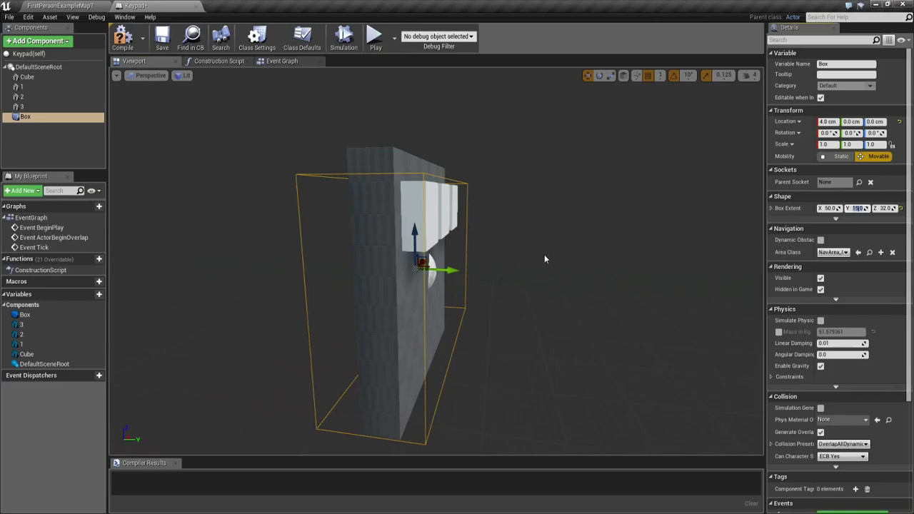
left_click_drag(421, 268, 458, 272)
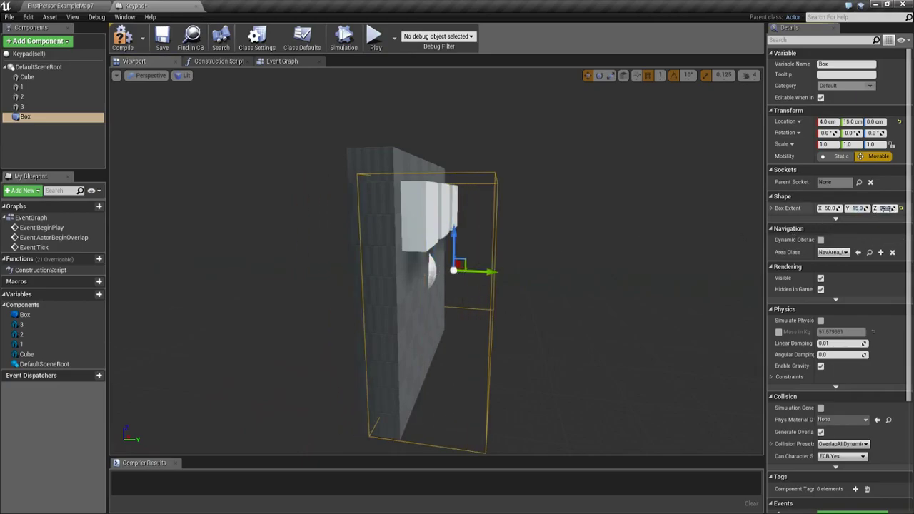
type("50")
key("Return")
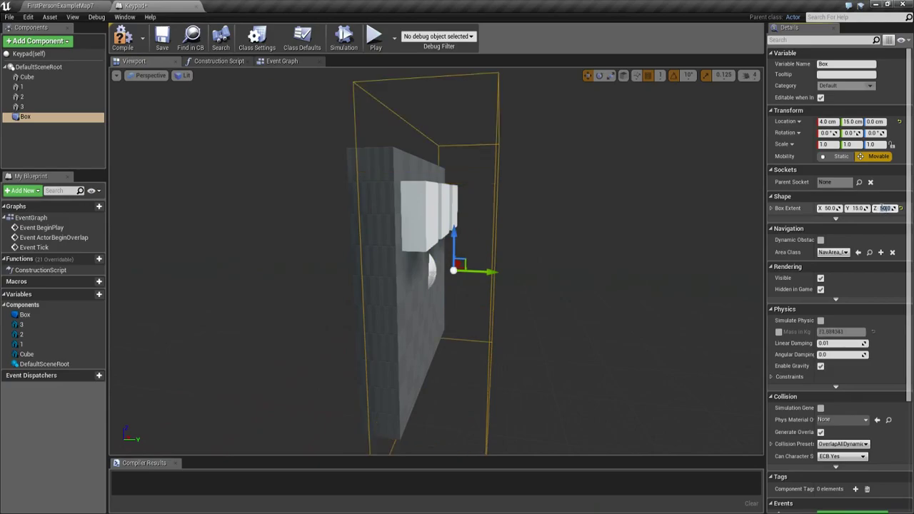
key("f")
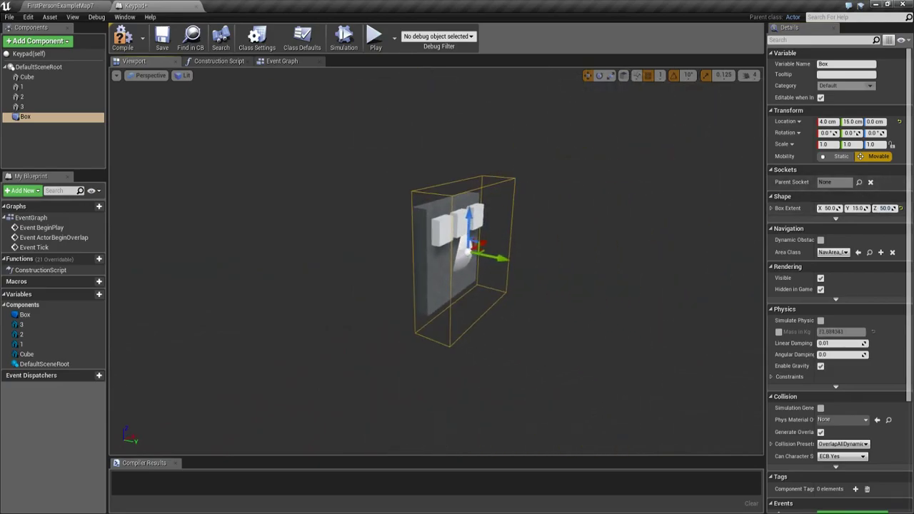
left_click_drag(495, 255, 429, 260)
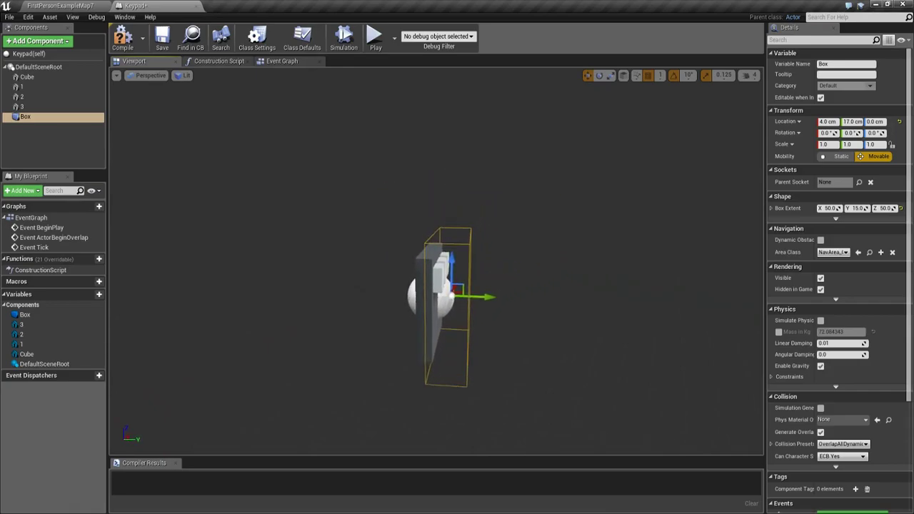
left_click(282, 61)
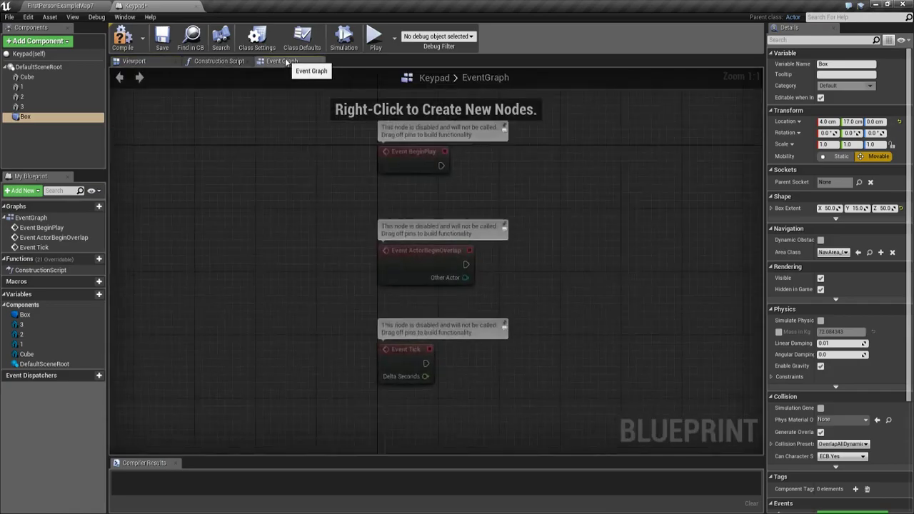
Delete the three default event nodes and add a Timeline_0 node in their place.
left_click_drag(401, 205, 524, 386)
key("Delete")
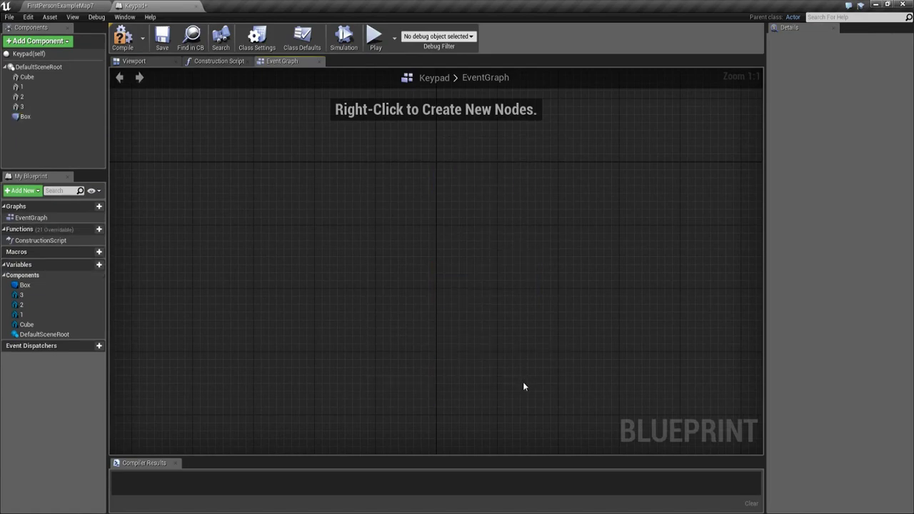
right_click(418, 227)
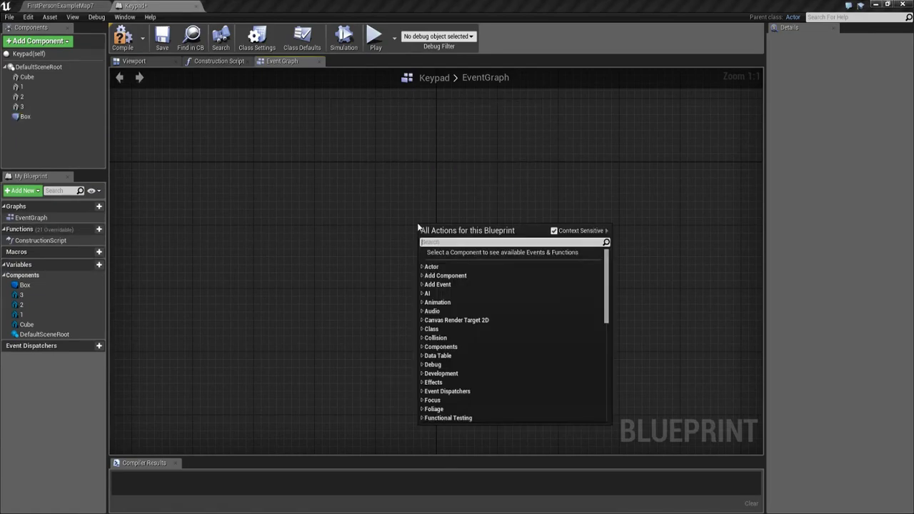
type("timelin")
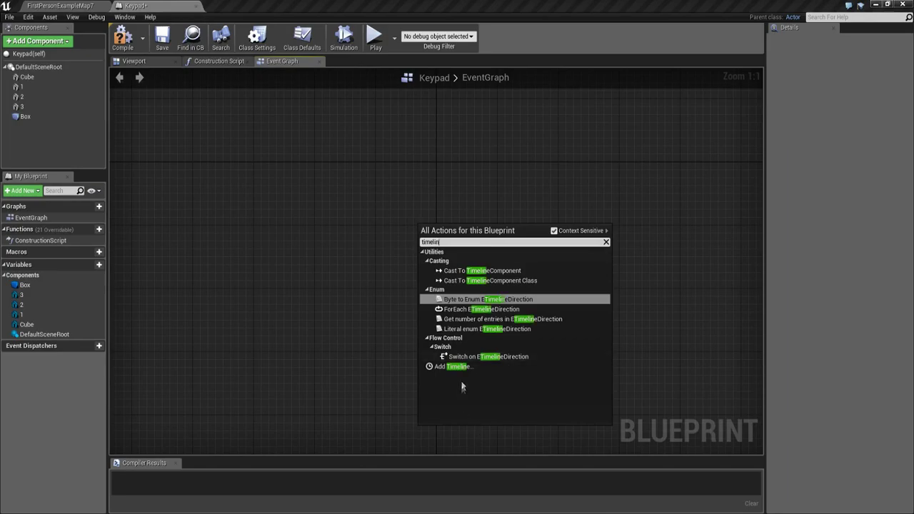
left_click(461, 368)
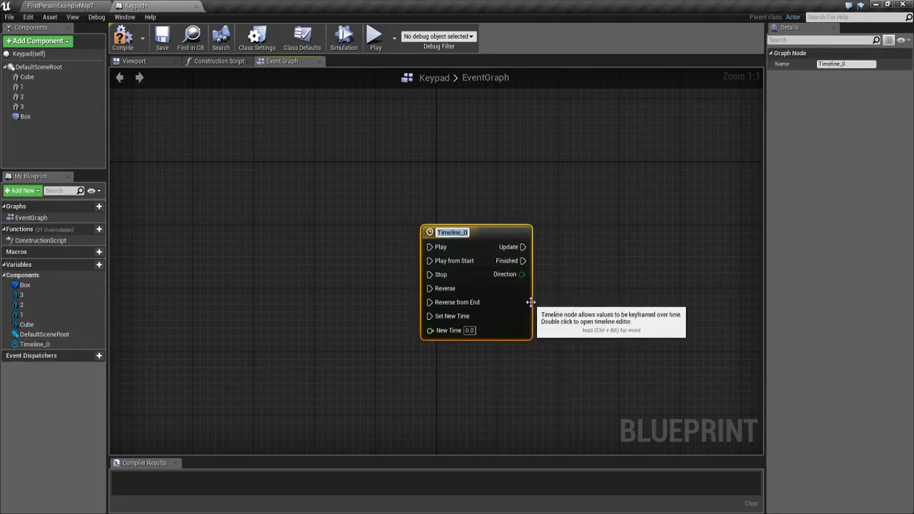
right_click_drag(547, 299, 537, 285)
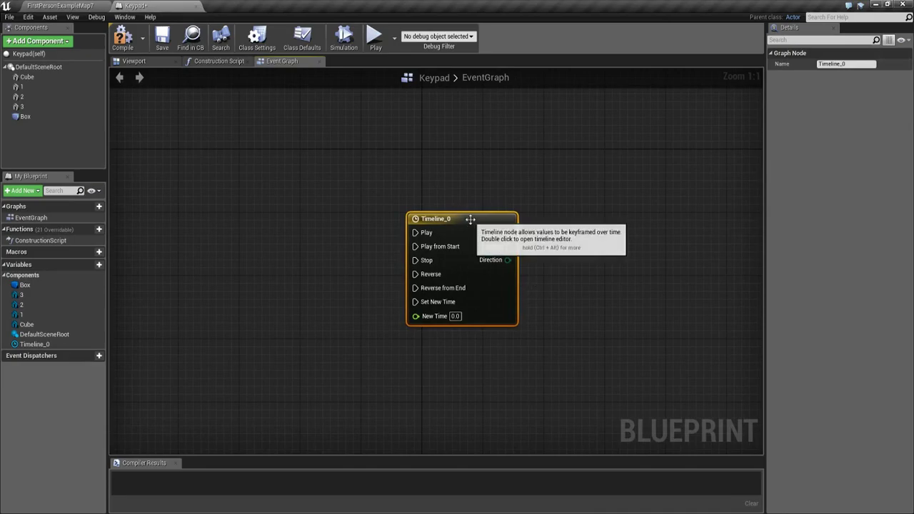
left_click_drag(470, 221, 454, 158)
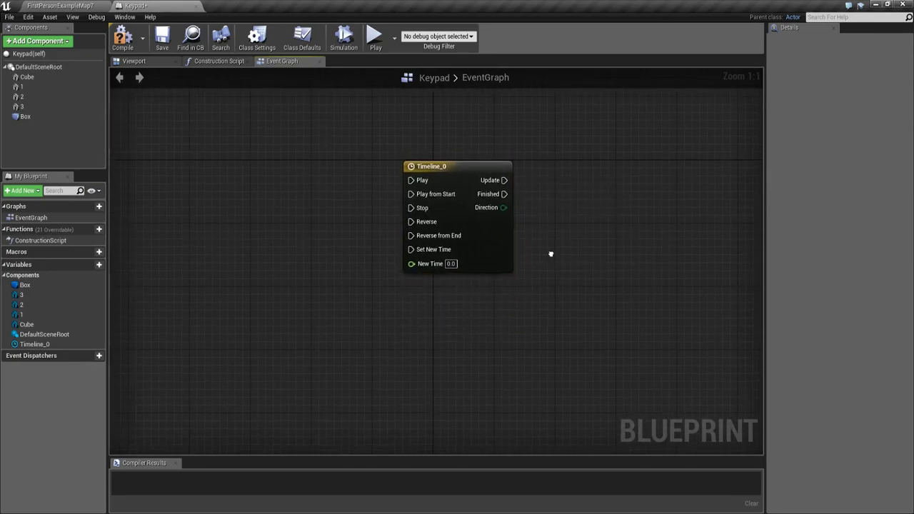
double_click(465, 224)
Add NewTrack_0 with a starting key on the Y curve, deleting the X key and hiding Z.
left_click(120, 89)
mouse_move(207, 188)
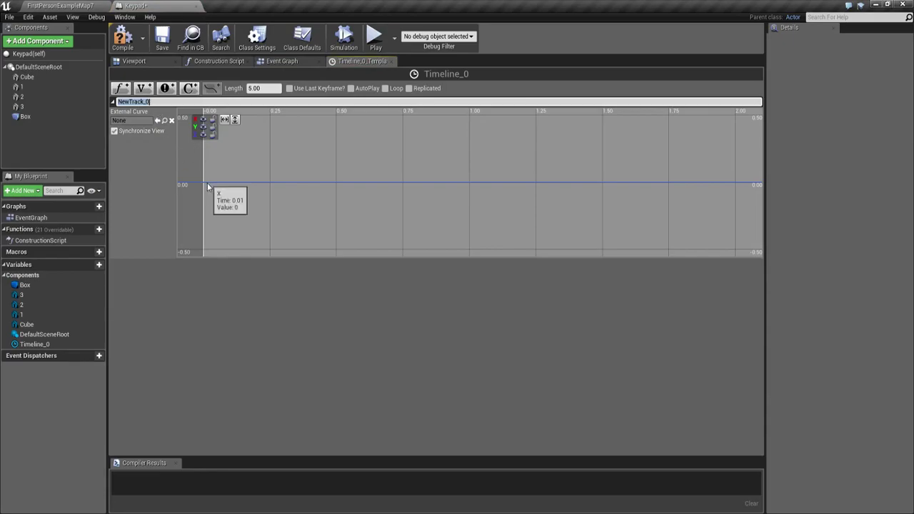
left_click(207, 188)
left_click(206, 183, "shift")
left_click_drag(206, 183, 206, 157)
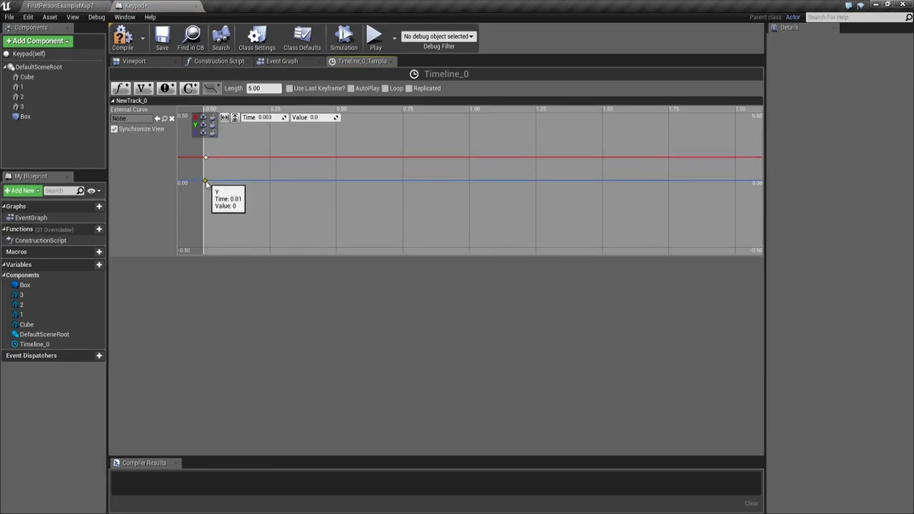
left_click(206, 183, "shift")
left_click_drag(205, 183, 206, 170)
mouse_move(206, 159)
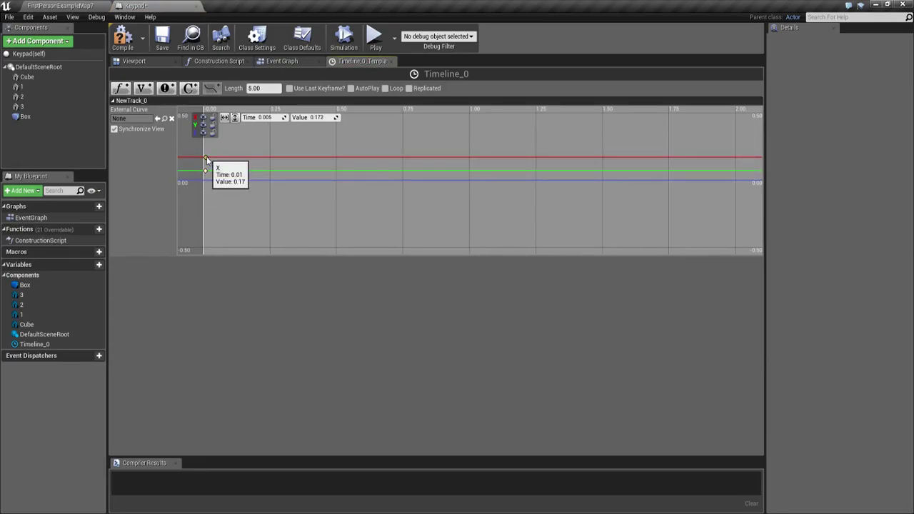
key("Delete")
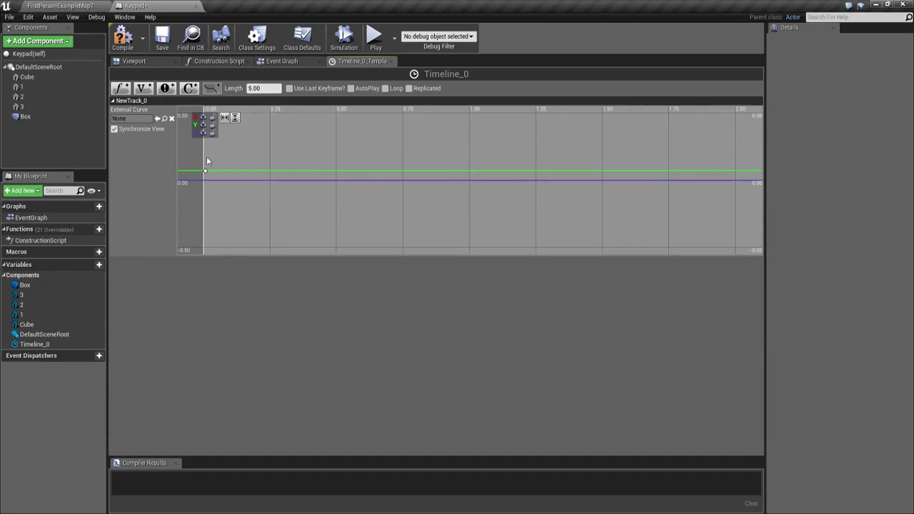
left_click(204, 133)
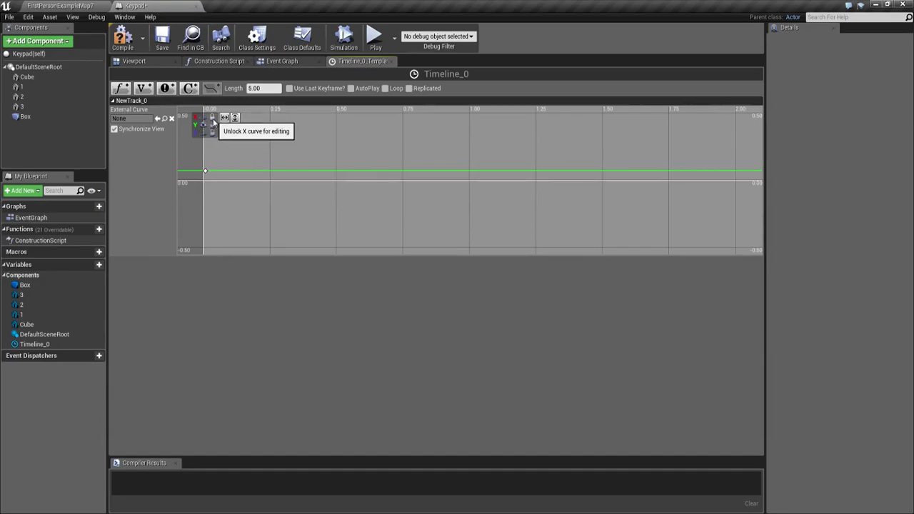
left_click(206, 171)
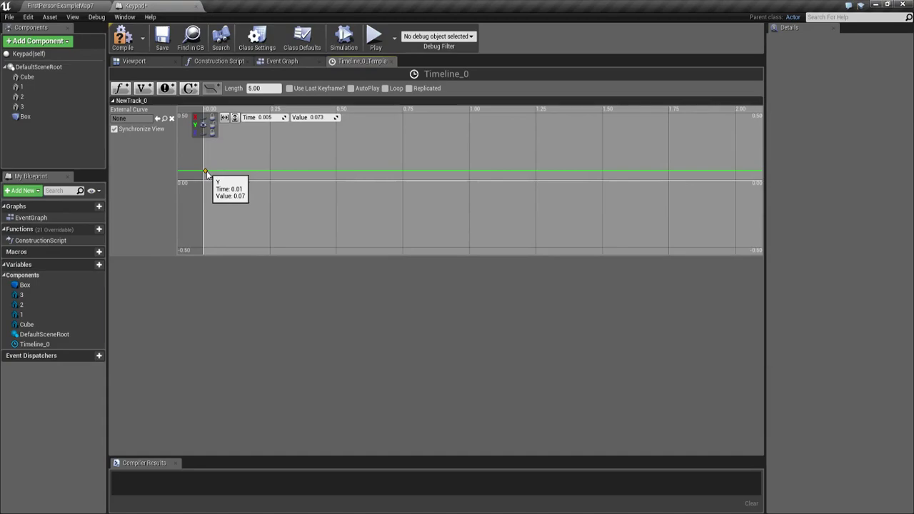
Set the timeline length to 1.00 and the key's time to 0.
left_click(261, 88)
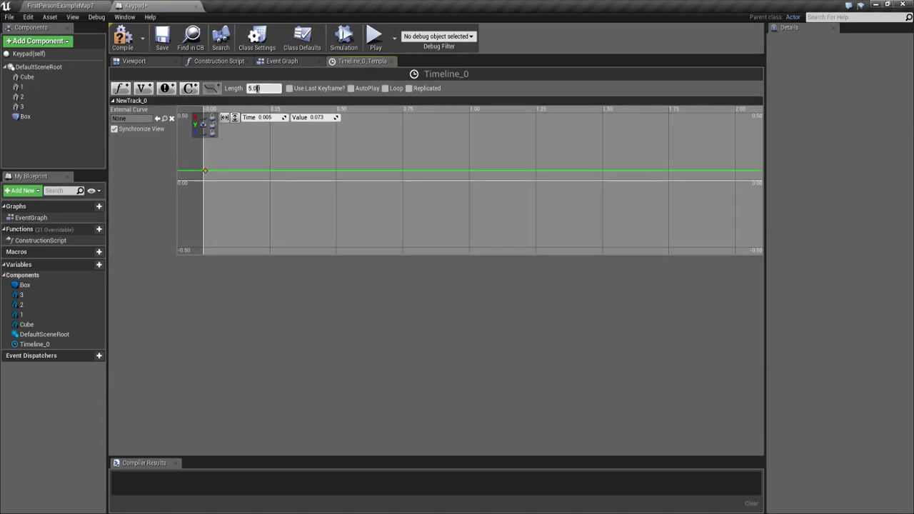
type("1")
key("Return")
left_click(264, 118)
left_click(316, 118)
type("00")
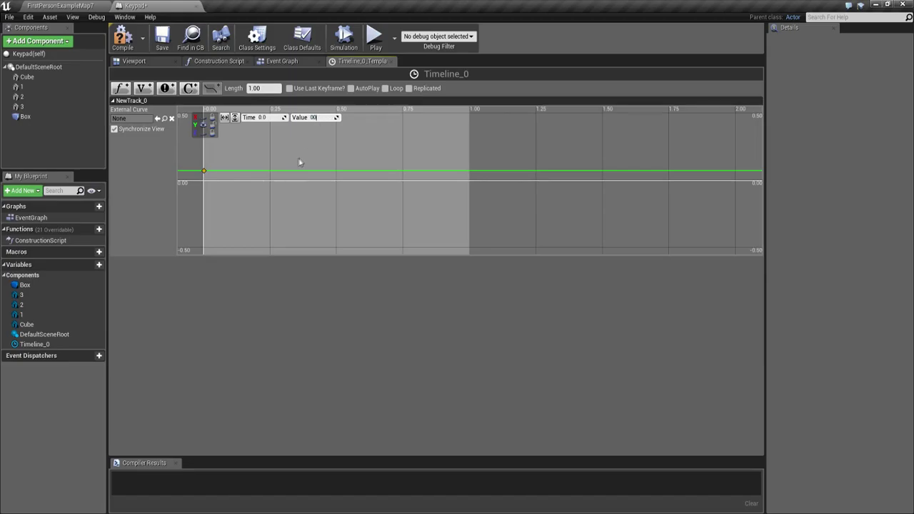
Set the first key's value to 0 and add a key at 0.25 with value -0.5.
key("Return")
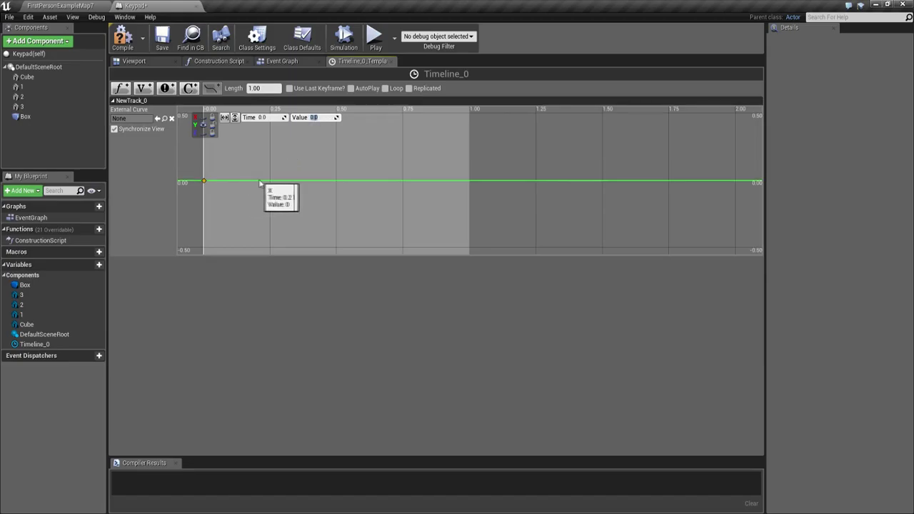
left_click(271, 179)
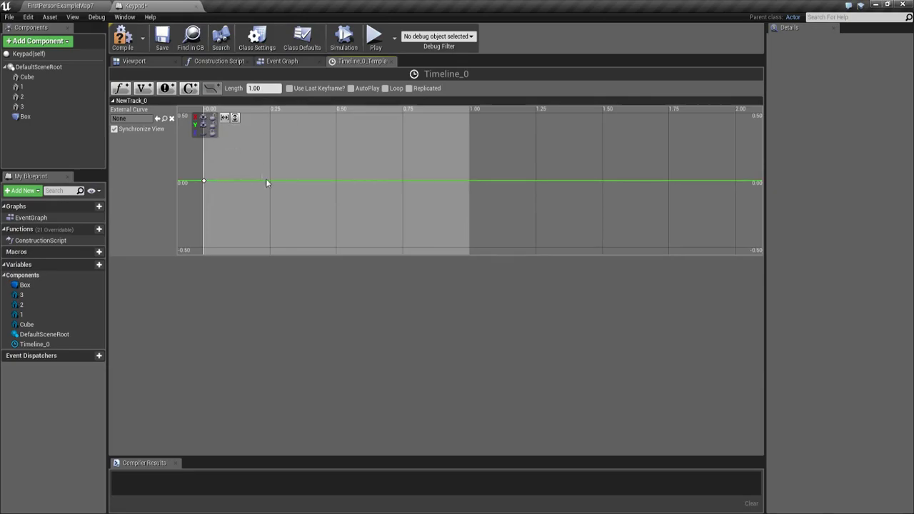
left_click(268, 182, "shift")
left_click_drag(268, 182, 268, 162)
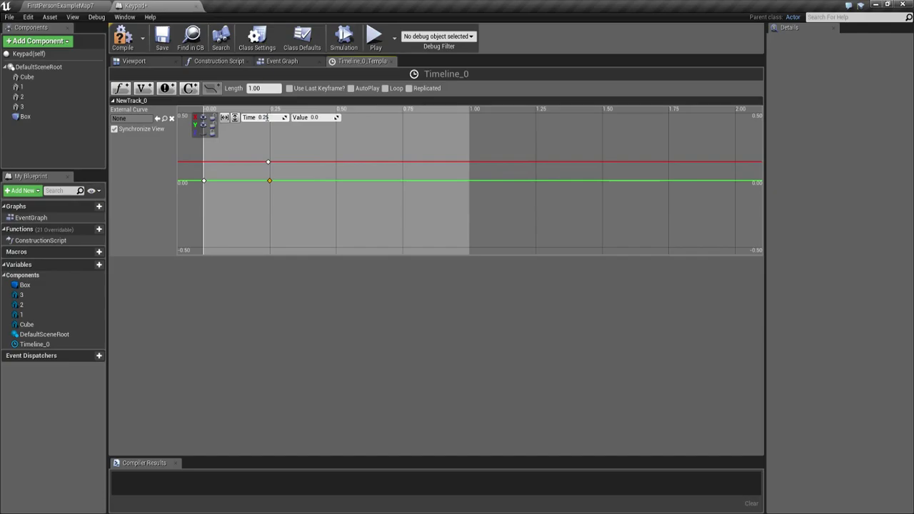
left_click(318, 117)
type("-0.5")
key("Return")
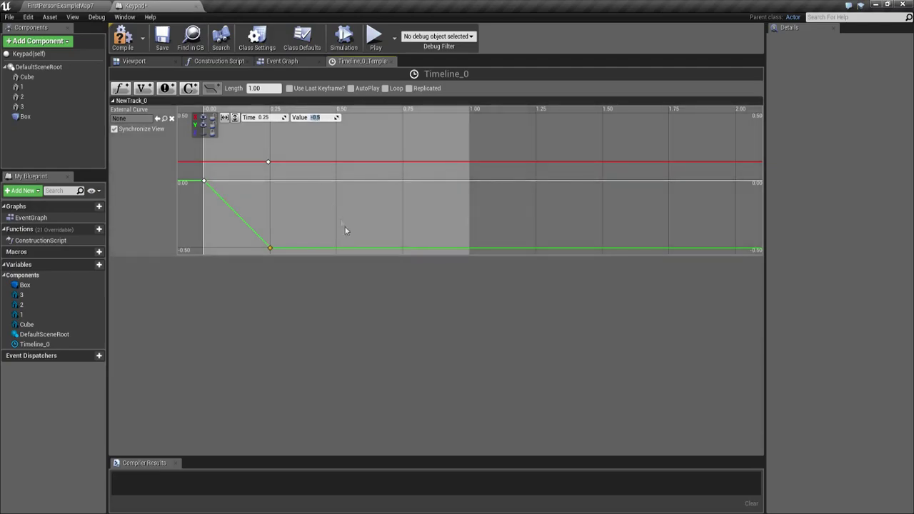
Add keys at (0.8, 0.5) and (1.0, 0), then delete the X key and hide the X curve.
mouse_move(337, 249)
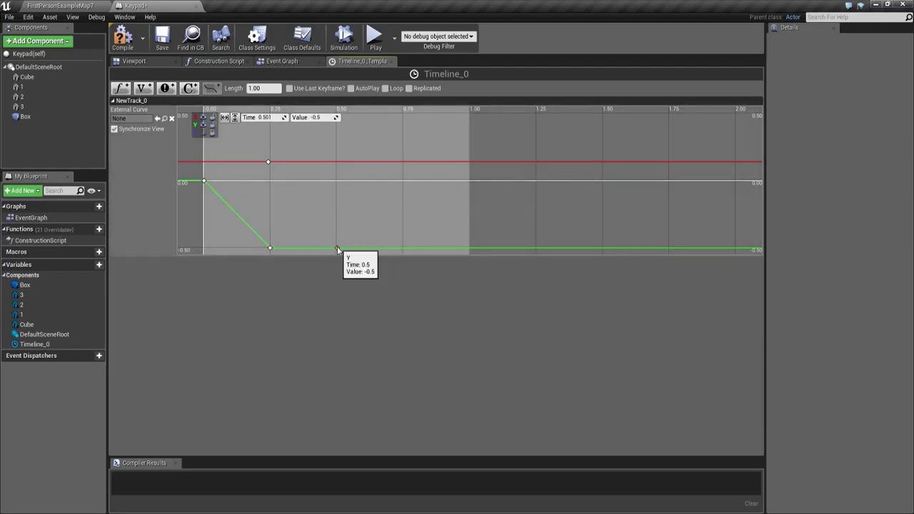
left_click(270, 119)
type("0.8")
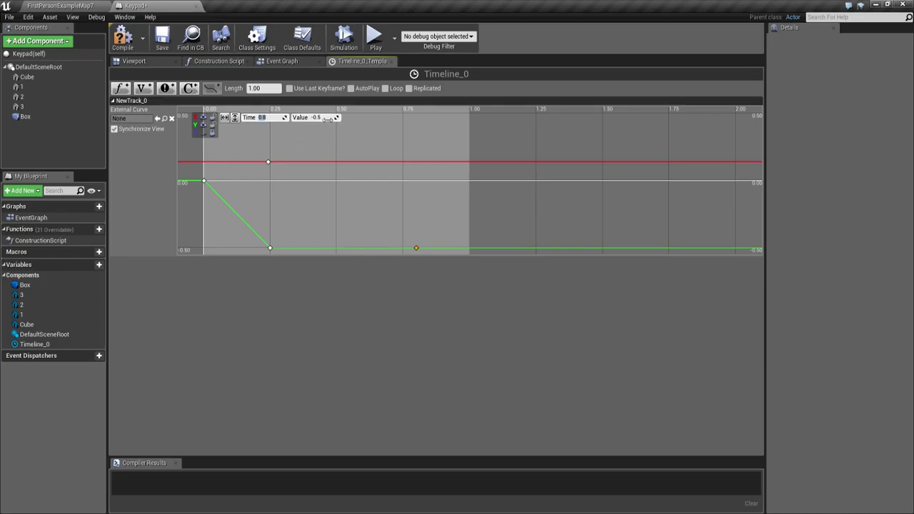
type("0.5")
key("Return")
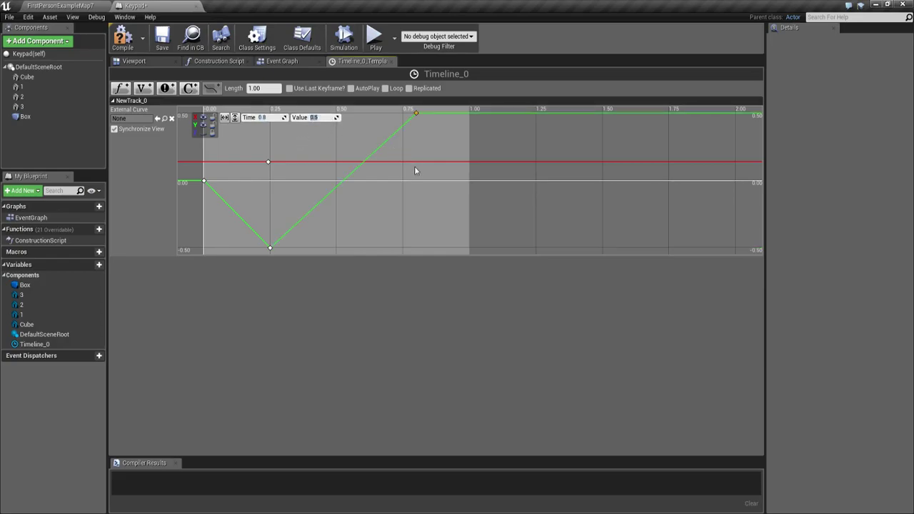
left_click(459, 113, "shift")
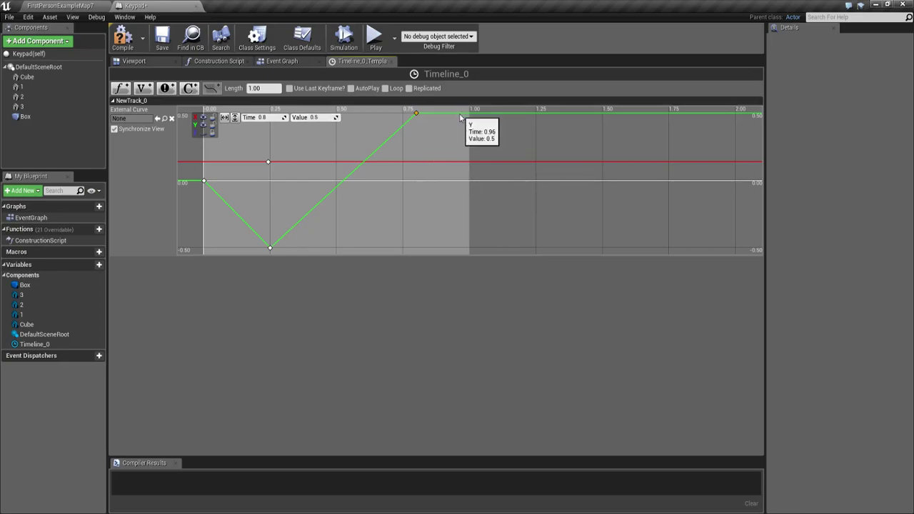
left_click(270, 117)
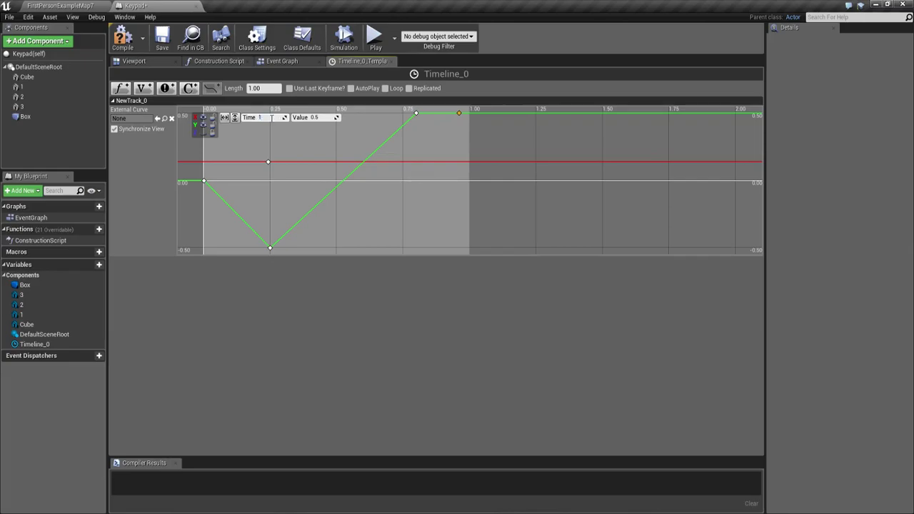
key("Return")
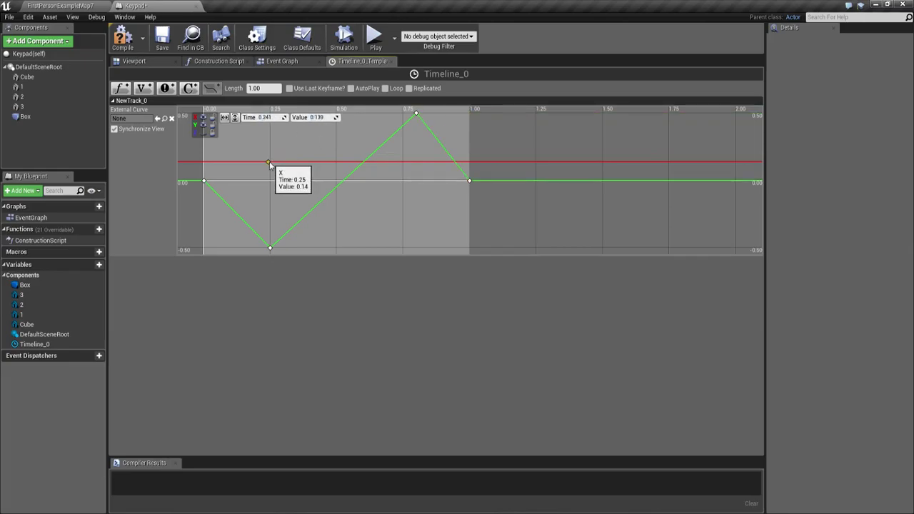
key("Delete")
left_click(203, 120)
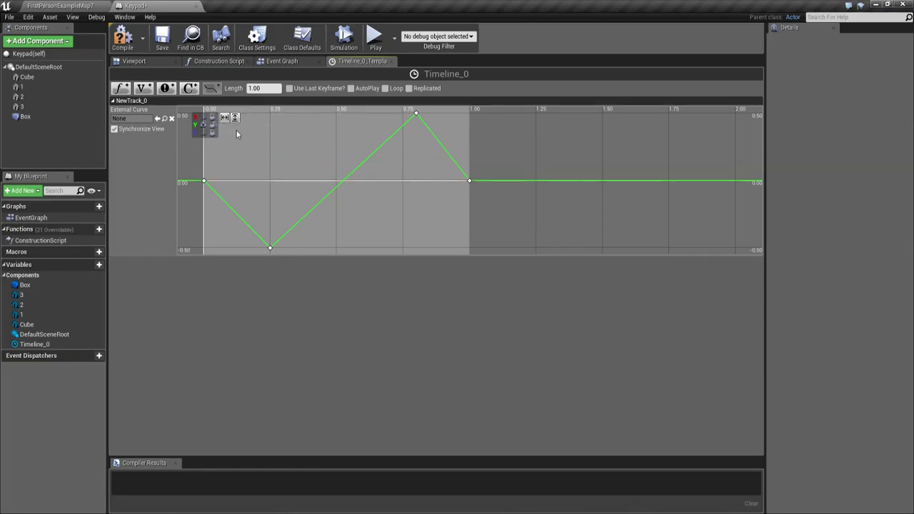
left_click(291, 63)
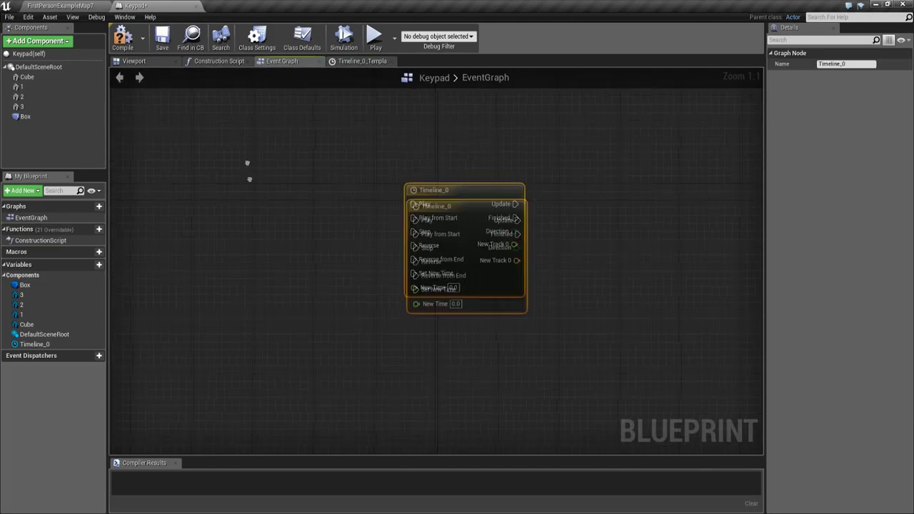
Add the Box's OnComponentBeginOverlap event to the graph.
left_click(36, 115)
right_click(185, 107)
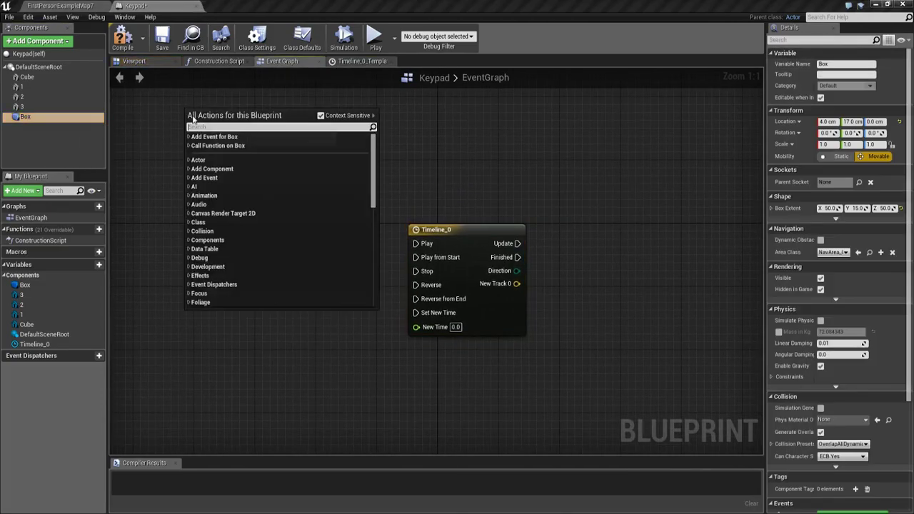
left_click(189, 137)
left_click(205, 146)
left_click(223, 154)
Add the Box's OnComponentEndOverlap event and arrange both event nodes.
left_click(29, 117)
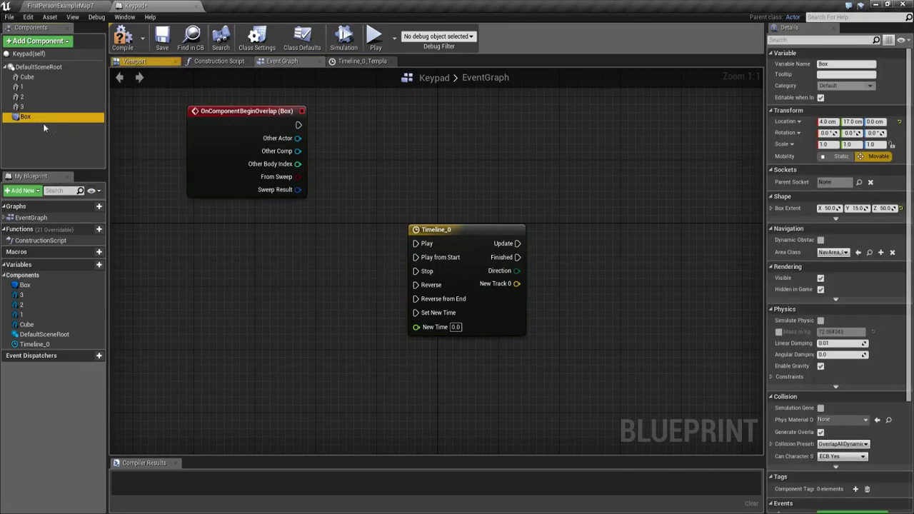
right_click(172, 222)
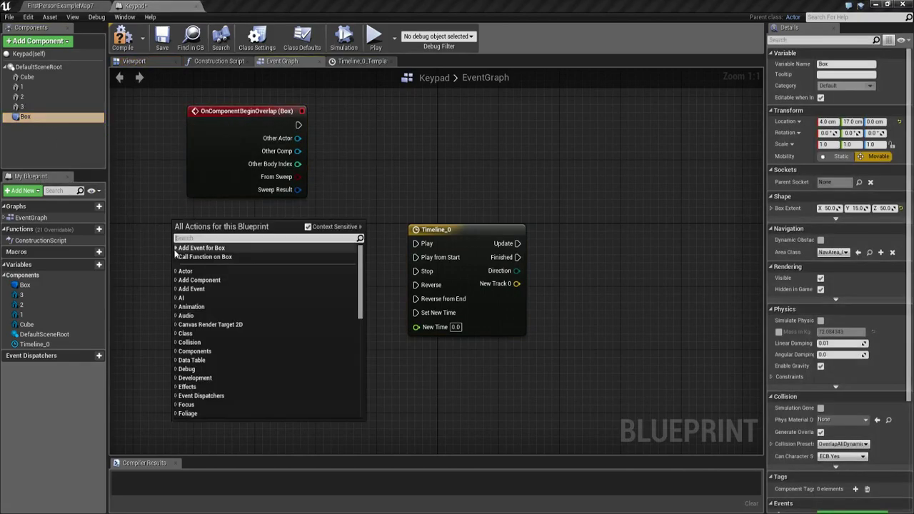
left_click(175, 248)
left_click(182, 257)
left_click(209, 275)
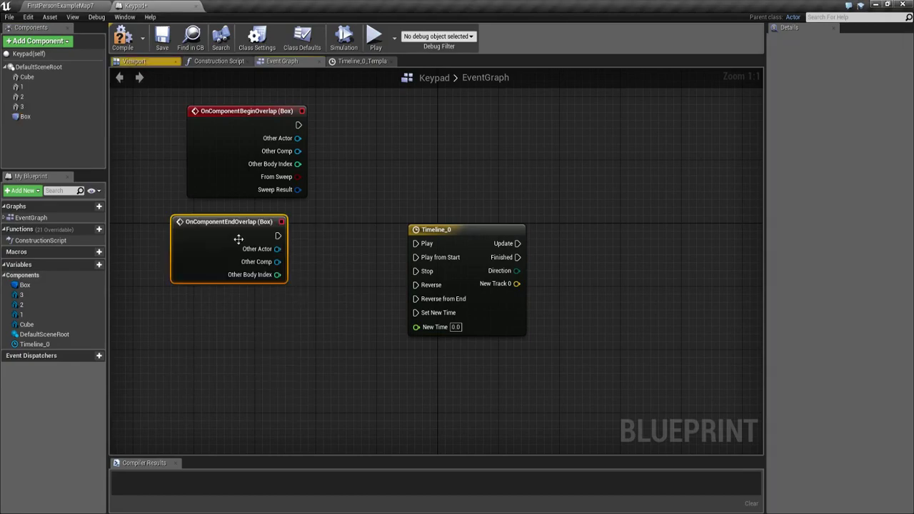
right_click_drag(231, 126, 227, 169)
left_click_drag(227, 169, 213, 110)
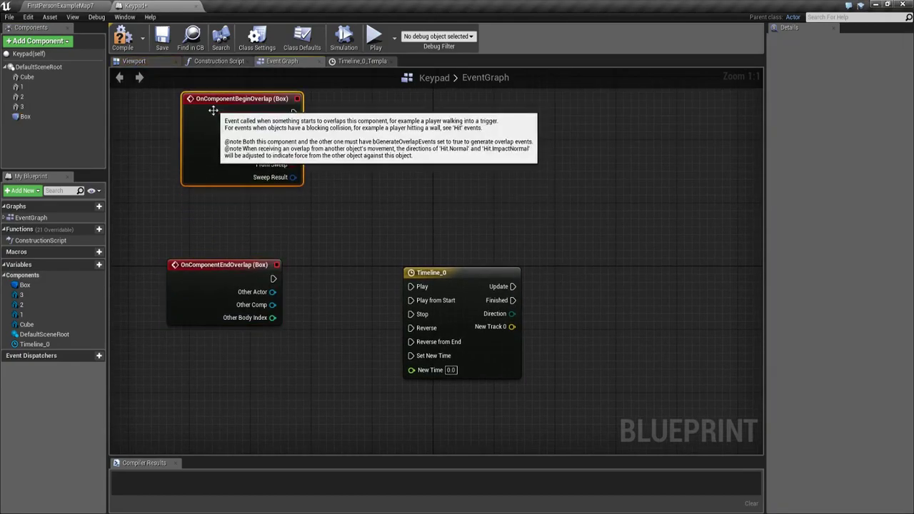
left_click_drag(217, 265, 223, 242)
Wire Enable Input after the begin-overlap event and Disable Input after the end-overlap event.
left_click_drag(293, 113, 338, 127)
type("ena")
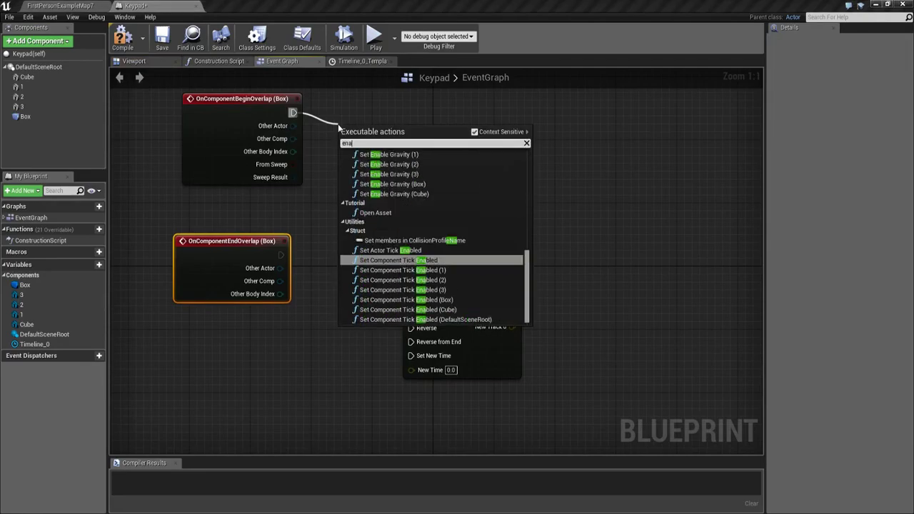
type("bl")
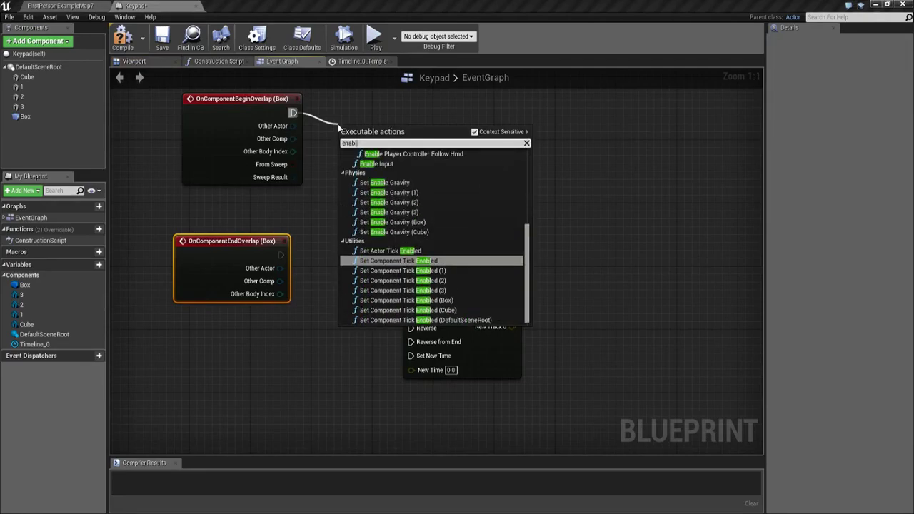
type("e i")
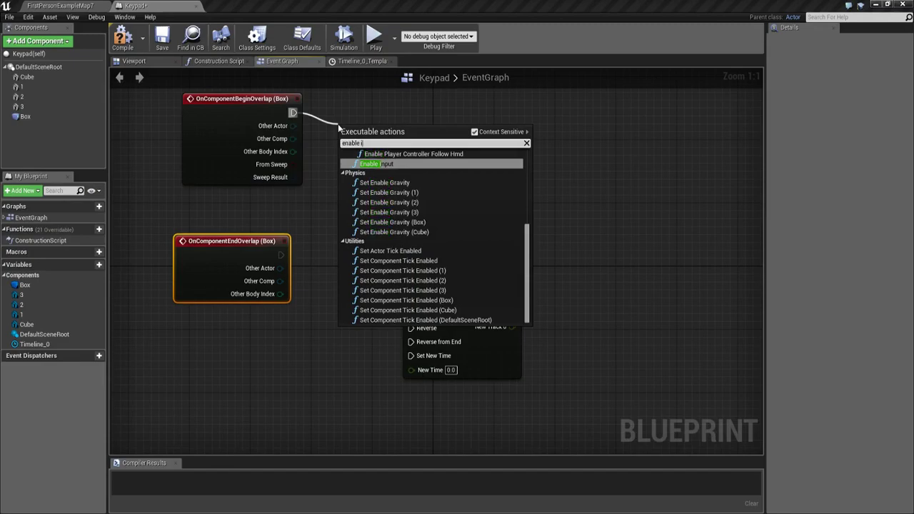
key("Return")
left_click_drag(280, 254, 337, 243)
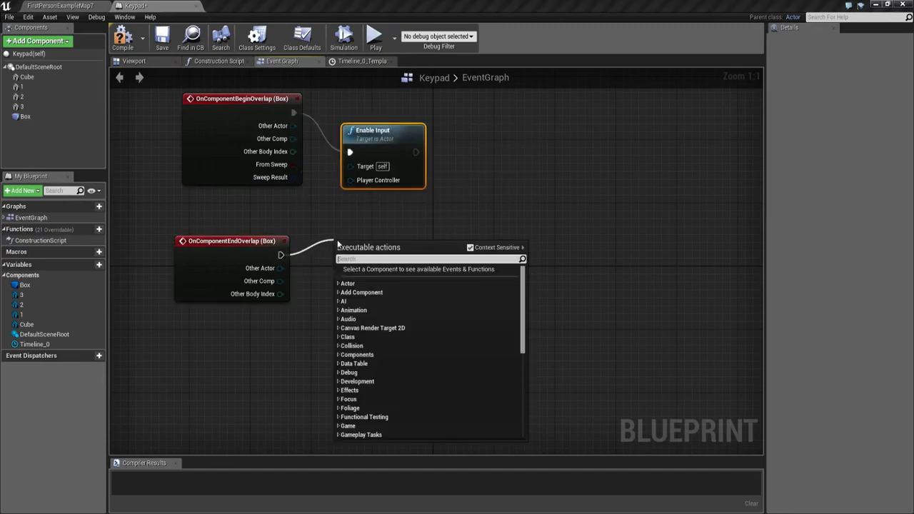
type("dis")
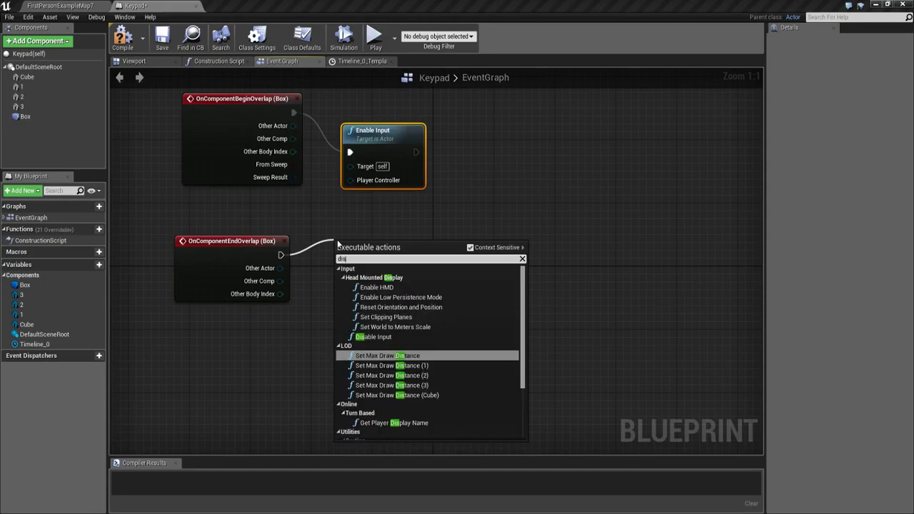
key("Up")
key("Return")
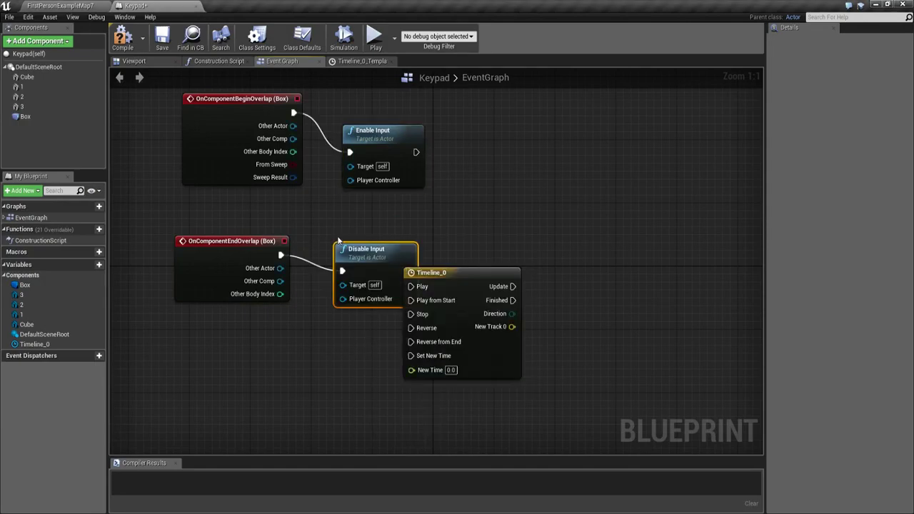
Connect one Get Player Controller node to both Enable Input and Disable Input, then tidy the nodes.
left_click_drag(343, 298, 305, 215)
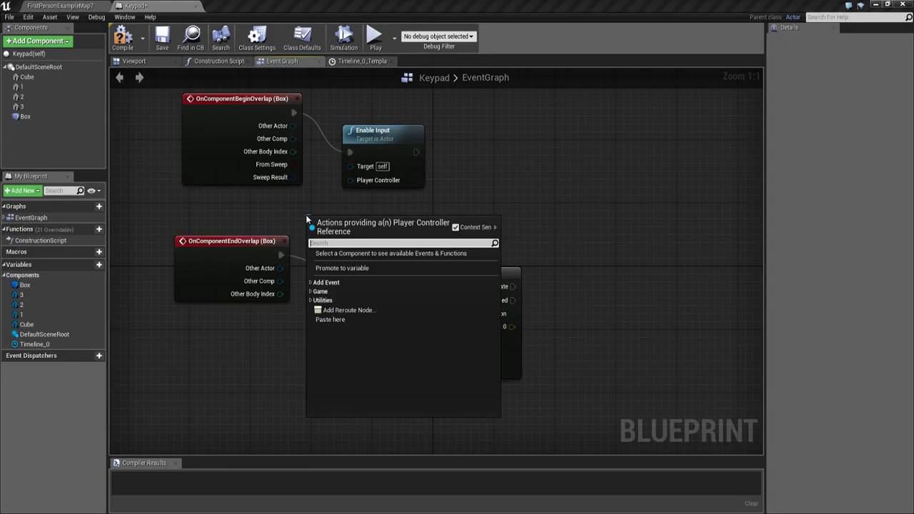
type("get")
key("Up")
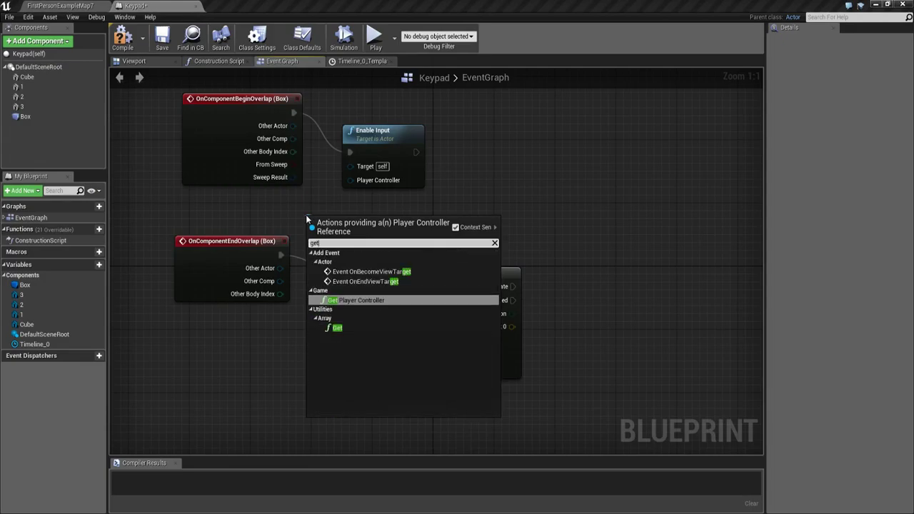
key("Return")
left_click_drag(411, 238, 350, 180)
left_click_drag(474, 276, 480, 362)
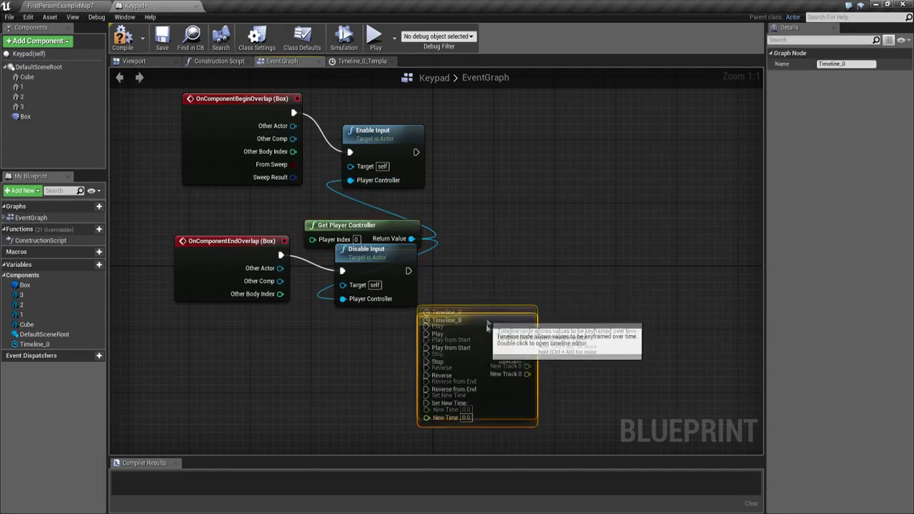
right_click_drag(558, 338, 562, 236)
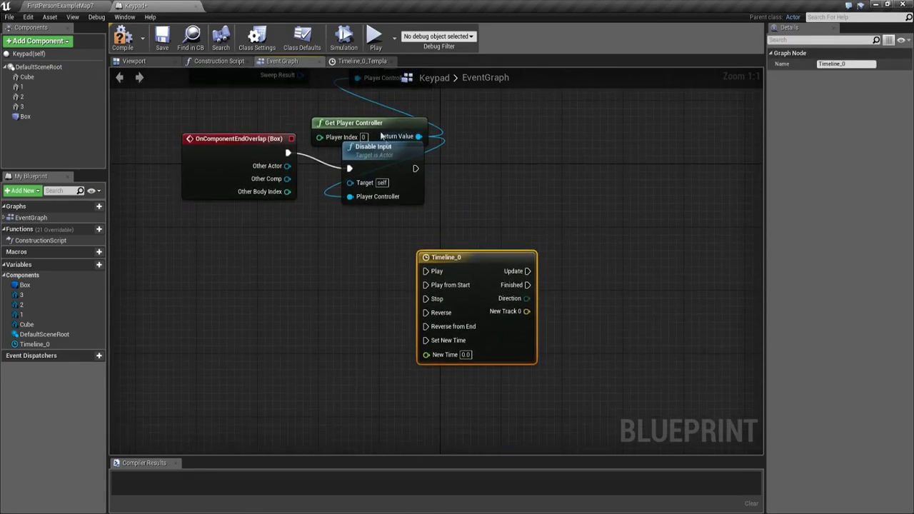
left_click_drag(379, 124, 379, 117)
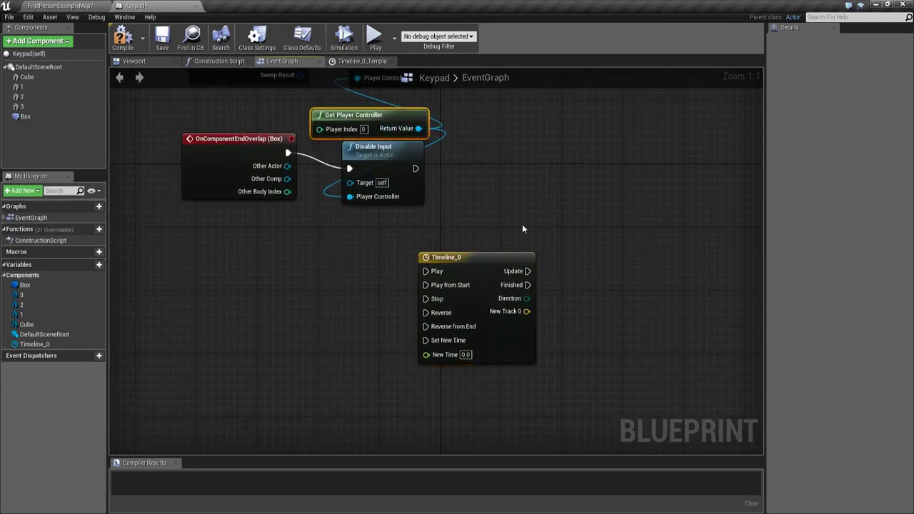
Add a key 1 press event that plays Timeline_0 from start.
right_click(205, 280)
type("1")
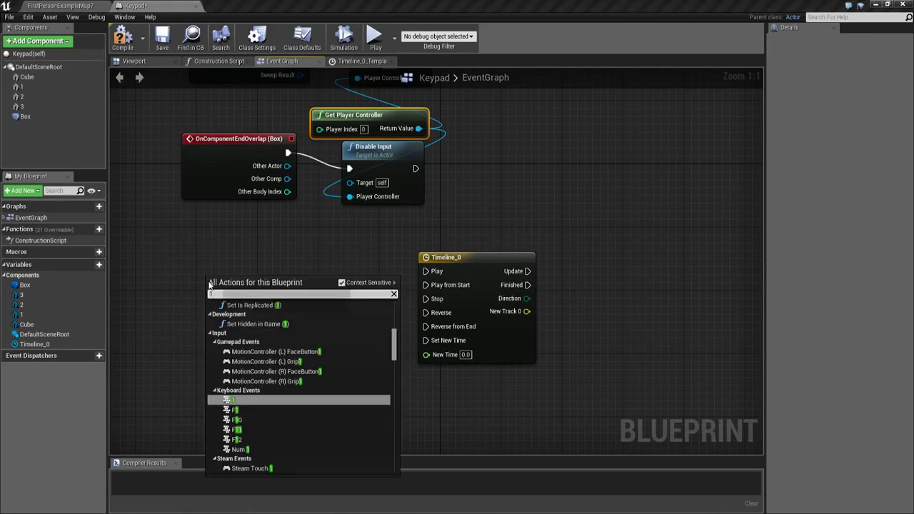
key("Return")
mouse_move(238, 295)
left_mouse_down()
mouse_move(462, 293)
mouse_move(428, 285)
left_mouse_up()
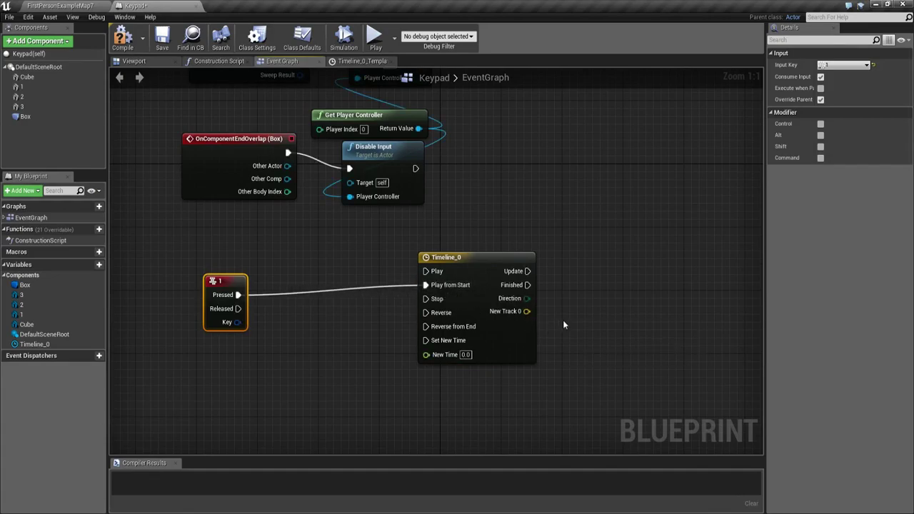
right_click_drag(558, 320, 482, 325)
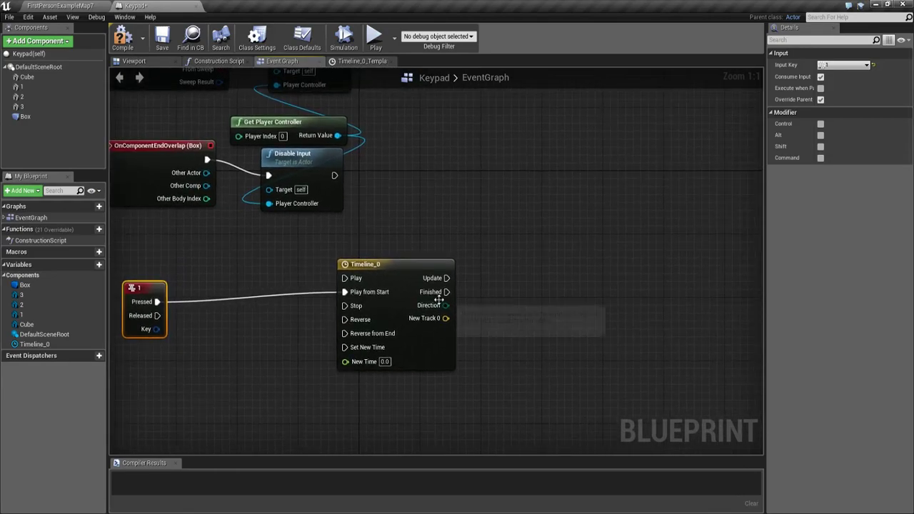
Add AddLocalOffset (1) on Timeline_0's Update, feed New Track 0 into Delta Location, and select both nodes.
left_click_drag(446, 278, 510, 294)
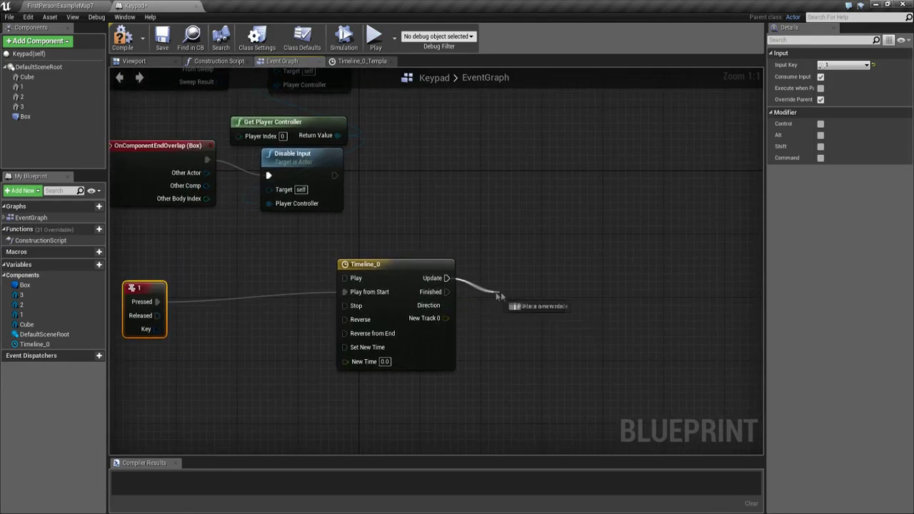
type("ad")
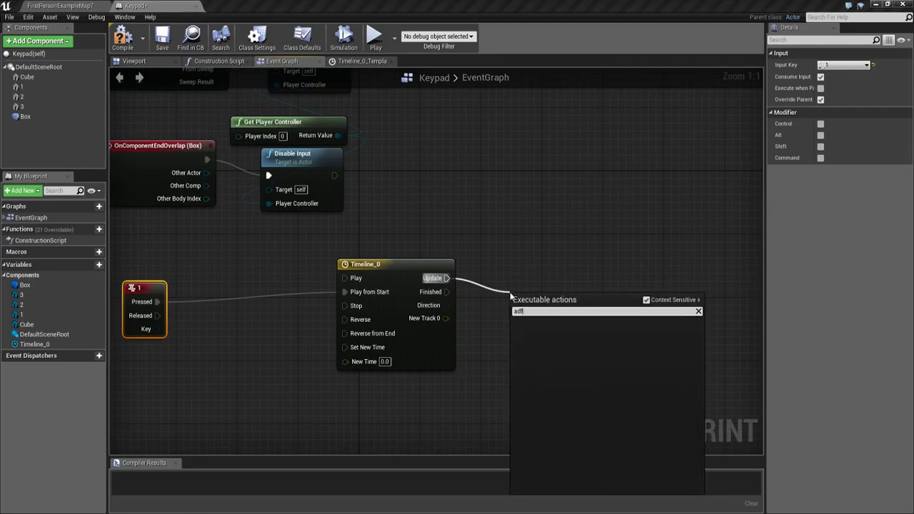
type("d")
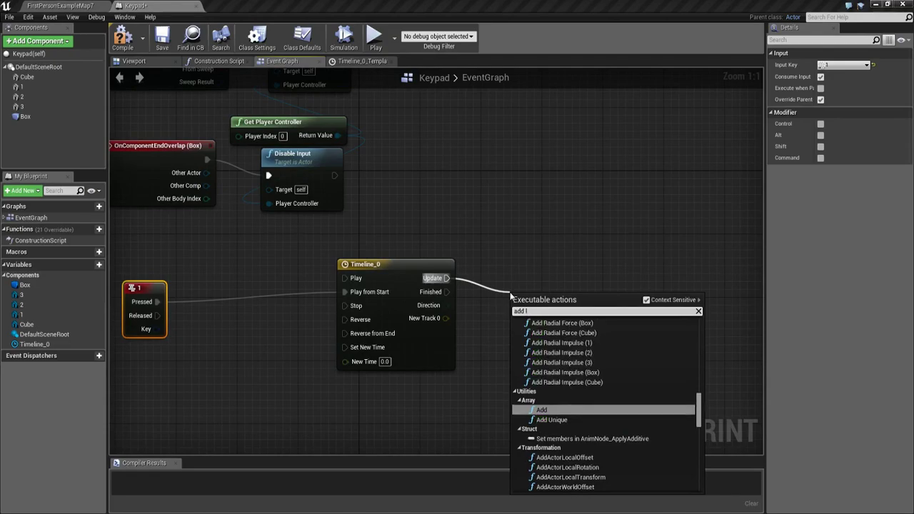
type(" loca")
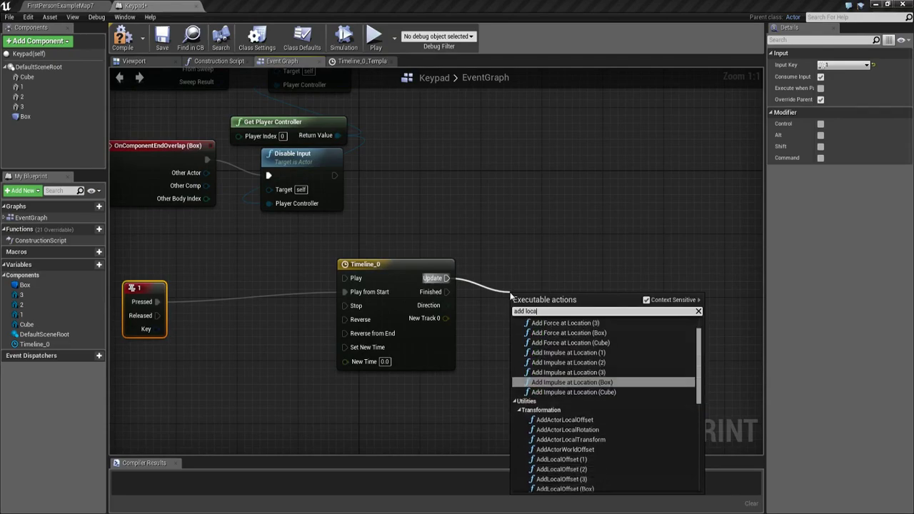
key("Down")
key("Down")
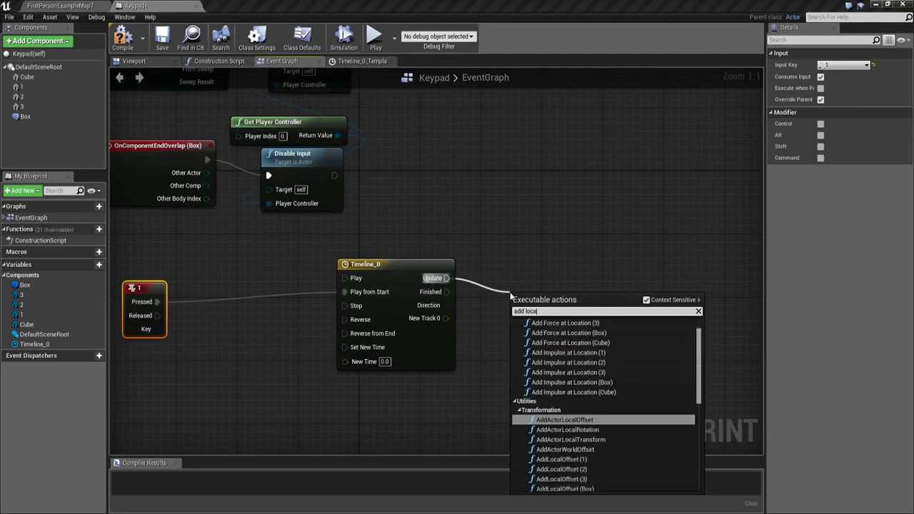
key("Down")
key("Down")
key("Down")
key("Down")
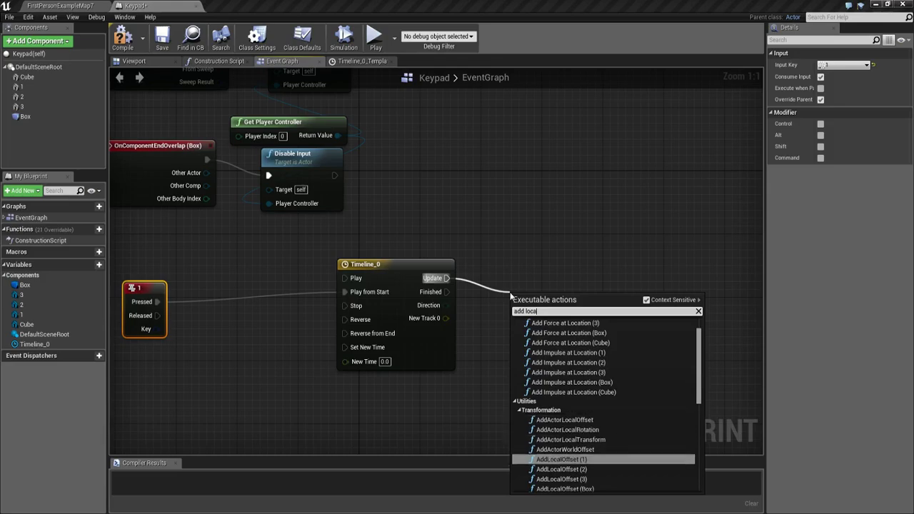
key("Return")
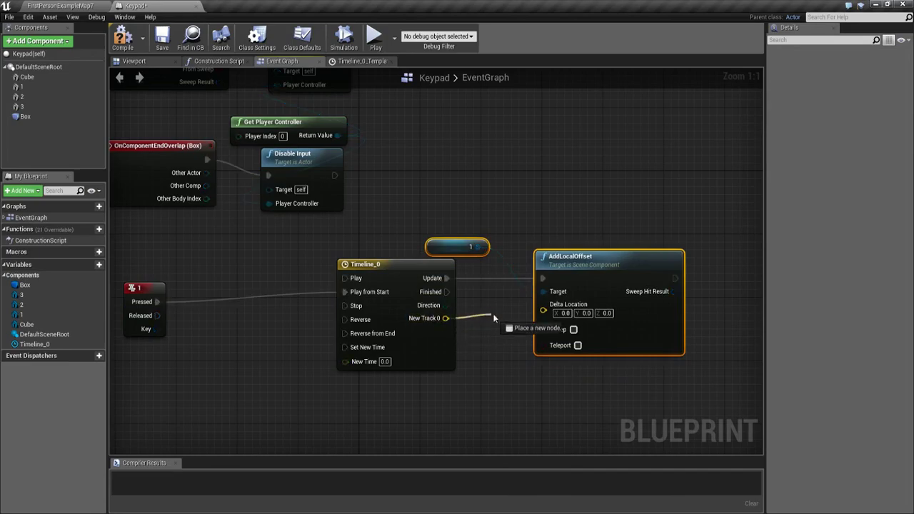
left_click_drag(445, 319, 543, 310)
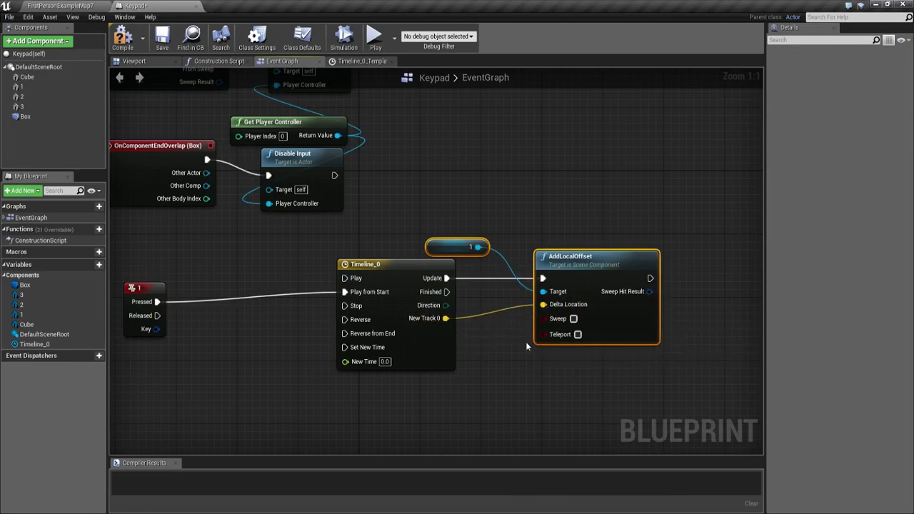
right_click_drag(512, 367, 550, 317)
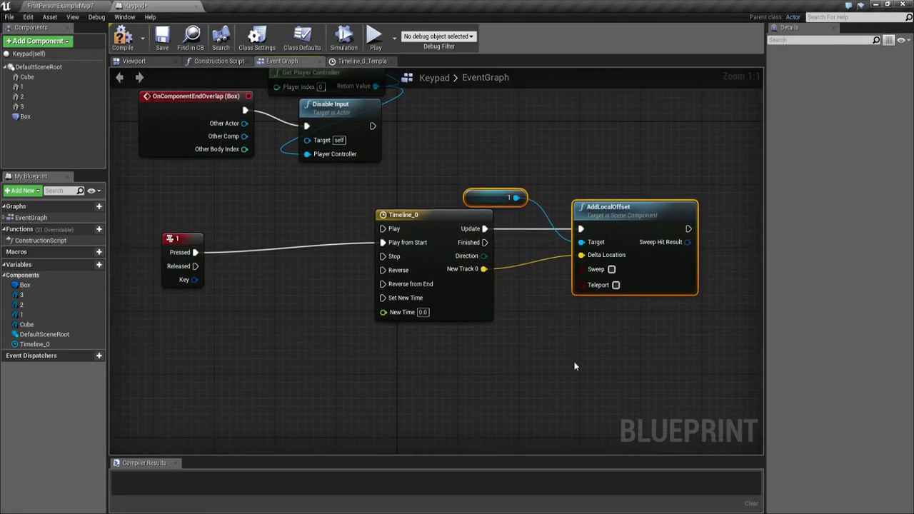
scroll(582, 382, "down", 1)
left_click_drag(612, 388, 442, 263)
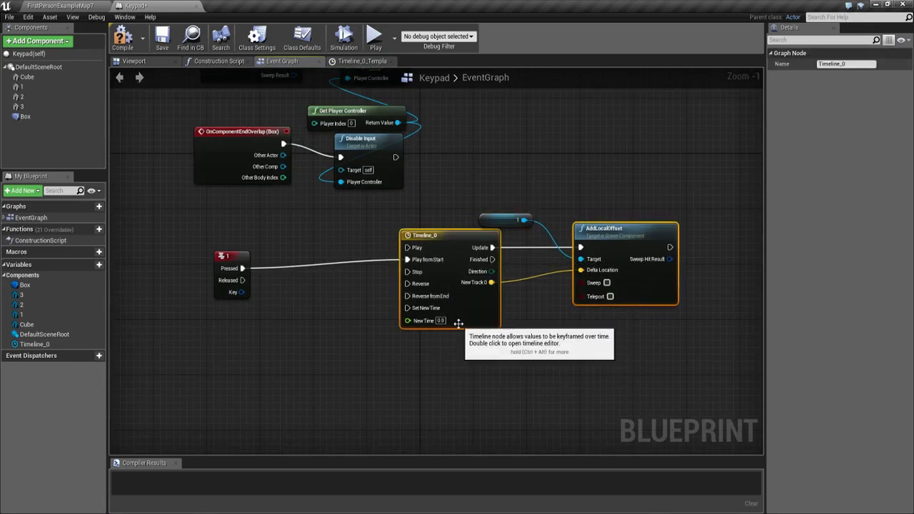
Duplicate the timeline and offset node pair twice as Timeline_1 and Timeline_2.
key("ctrl+c")
key("ctrl+v")
left_click_drag(603, 331, 643, 380)
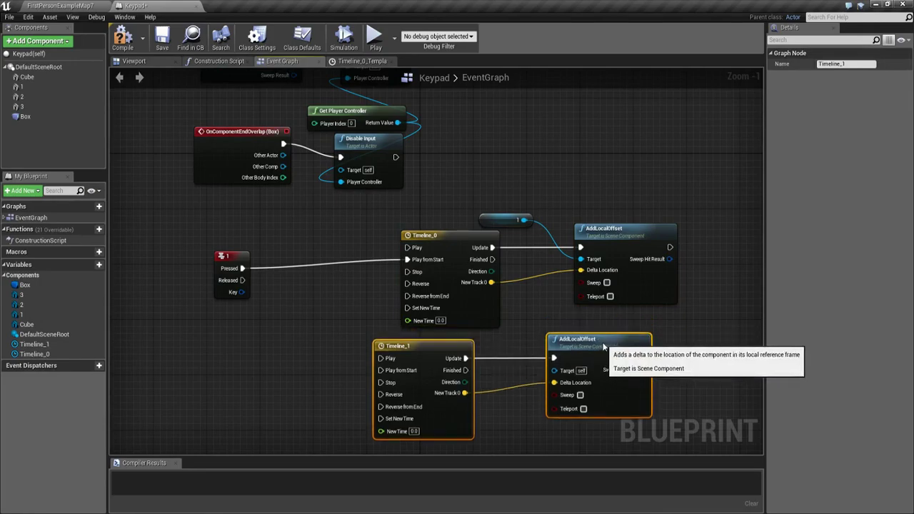
right_click_drag(642, 381, 634, 300)
key("ctrl+v")
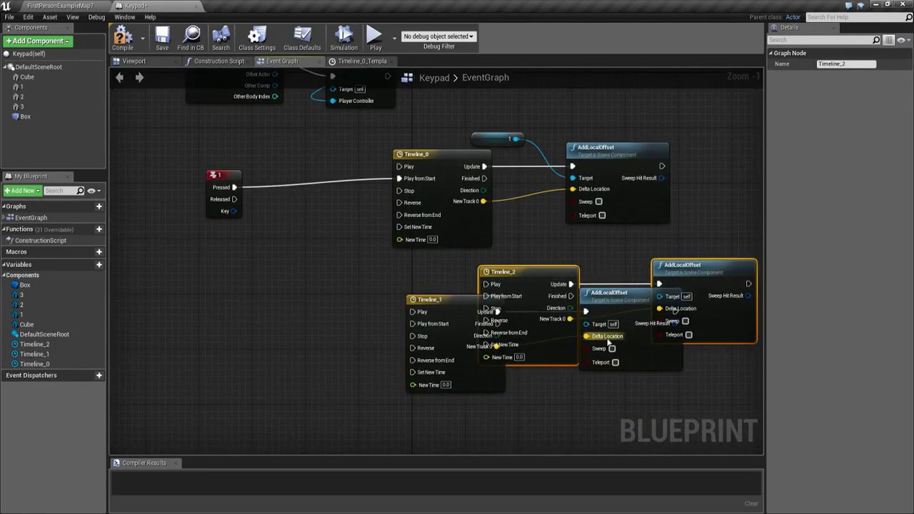
left_click_drag(686, 277, 620, 421)
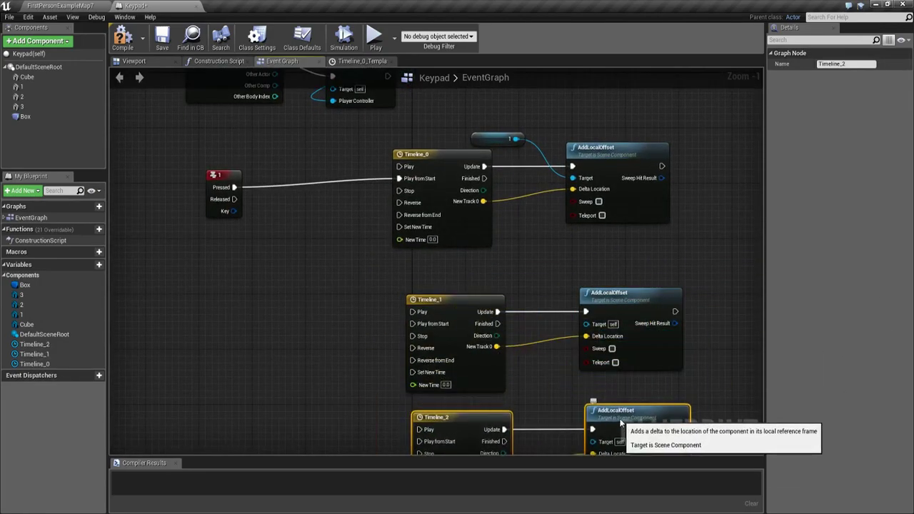
mouse_move(572, 384)
right_mouse_down()
mouse_move(562, 263)
mouse_move(544, 300)
right_mouse_up()
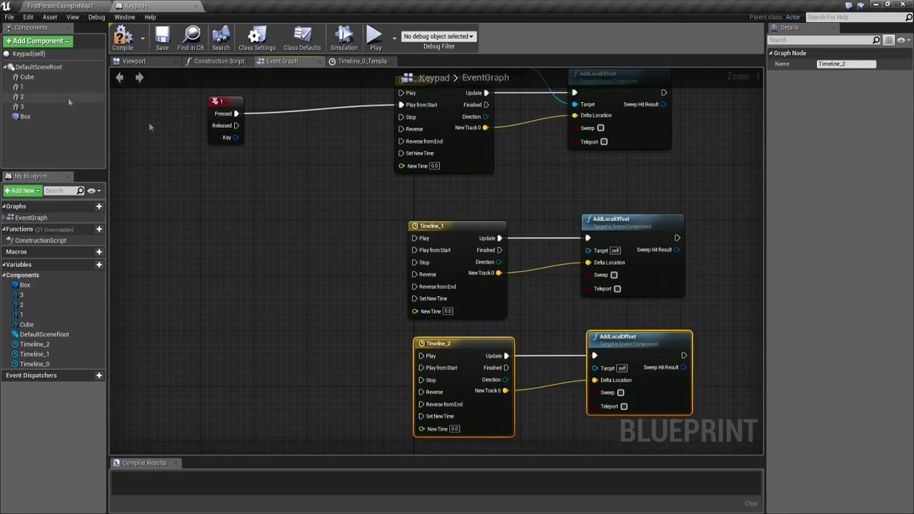
Connect components 2 and 3 as the Targets of the Timeline_1 and Timeline_2 offset nodes.
left_click_drag(21, 97, 555, 257)
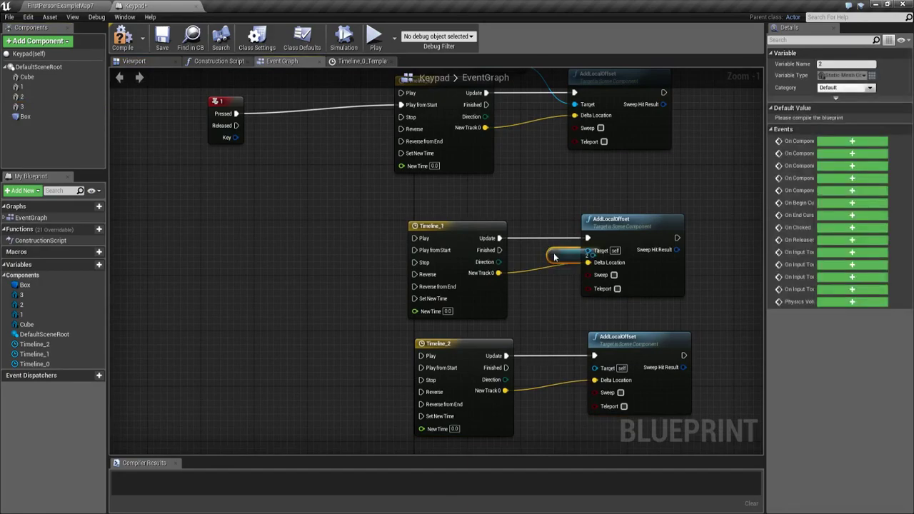
mouse_move(555, 257)
left_mouse_down()
mouse_move(522, 209)
mouse_move(587, 250)
left_mouse_up()
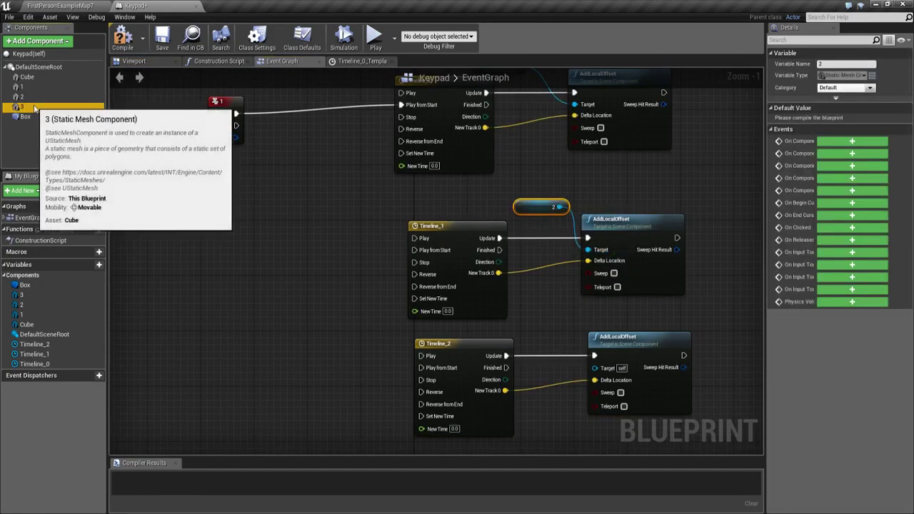
mouse_move(34, 107)
left_mouse_down()
mouse_move(550, 323)
mouse_move(596, 368)
left_mouse_up()
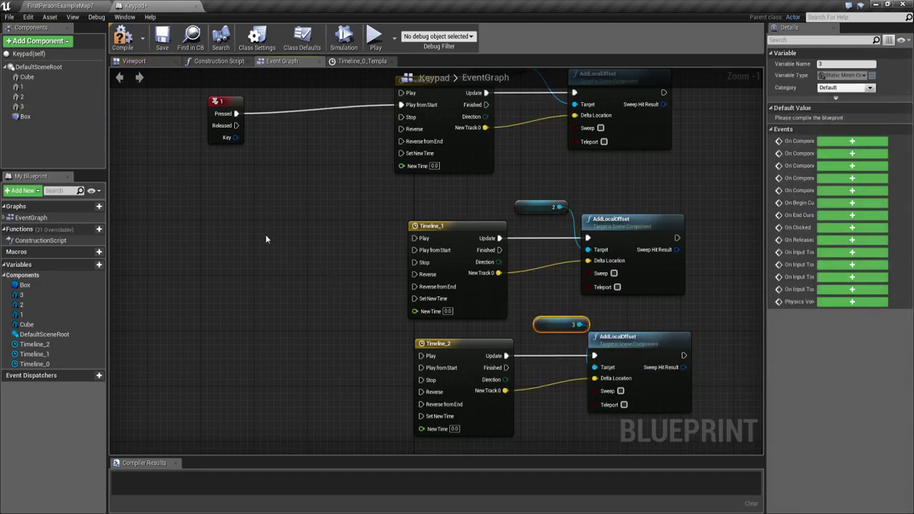
Add key 2 and key 3 events playing Timeline_1 and Timeline_2 from start, then compile.
right_click(235, 235)
key("Escape")
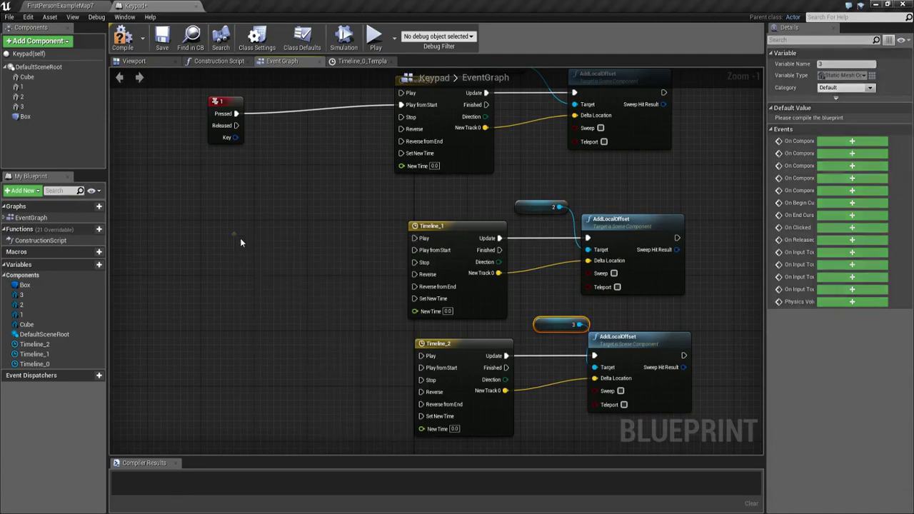
right_click(233, 355)
type("3")
key("Return")
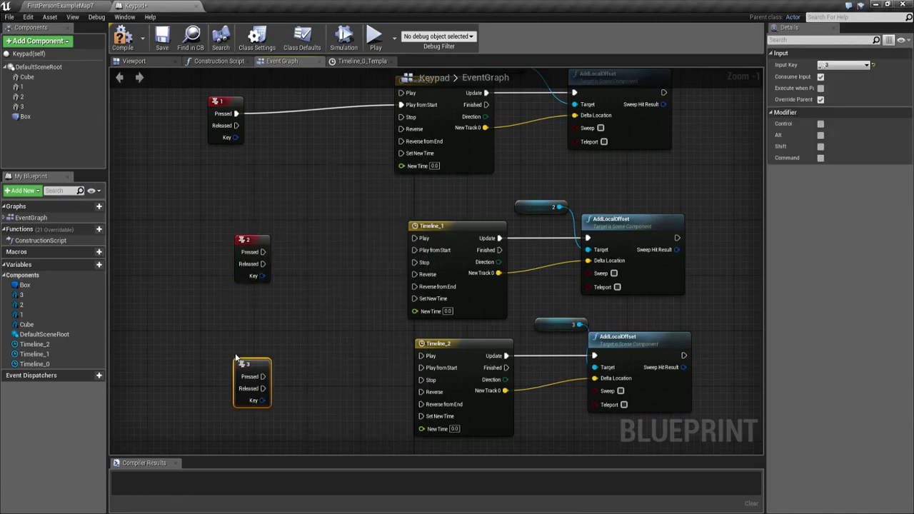
left_click_drag(263, 251, 415, 250)
left_click_drag(263, 376, 420, 367)
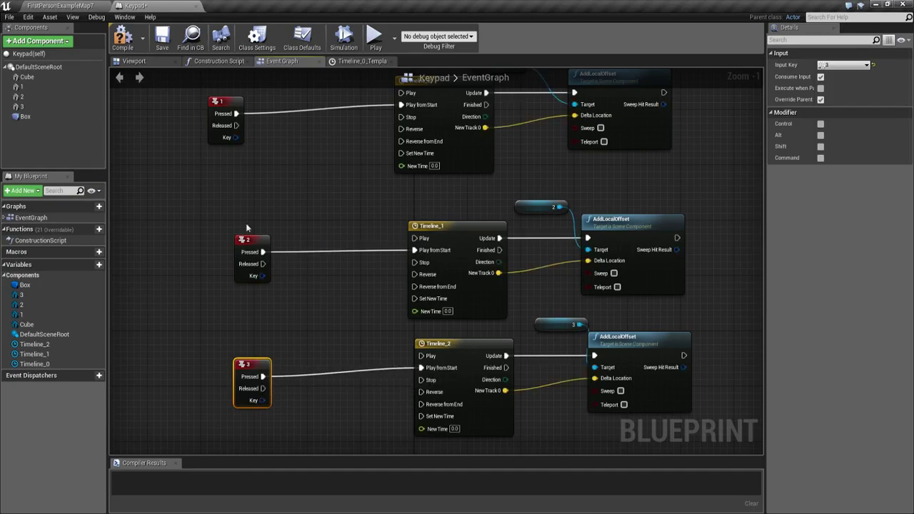
left_click(125, 45)
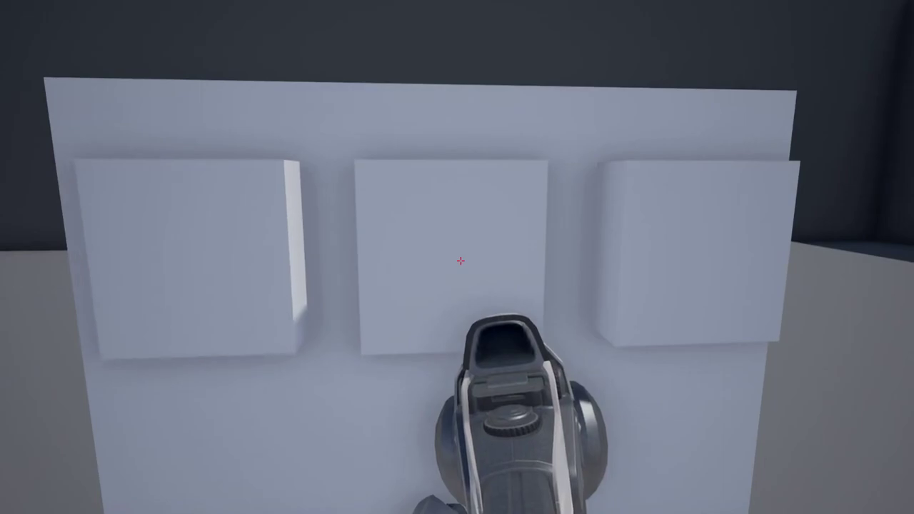
Press keys 1 and 3 to push the left and right blocks out, then walk toward the keypad.
key("1")
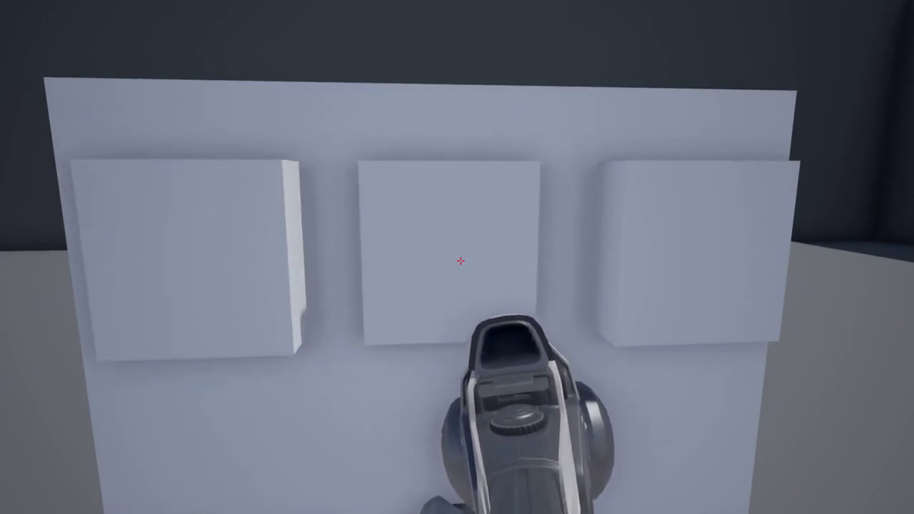
key("3")
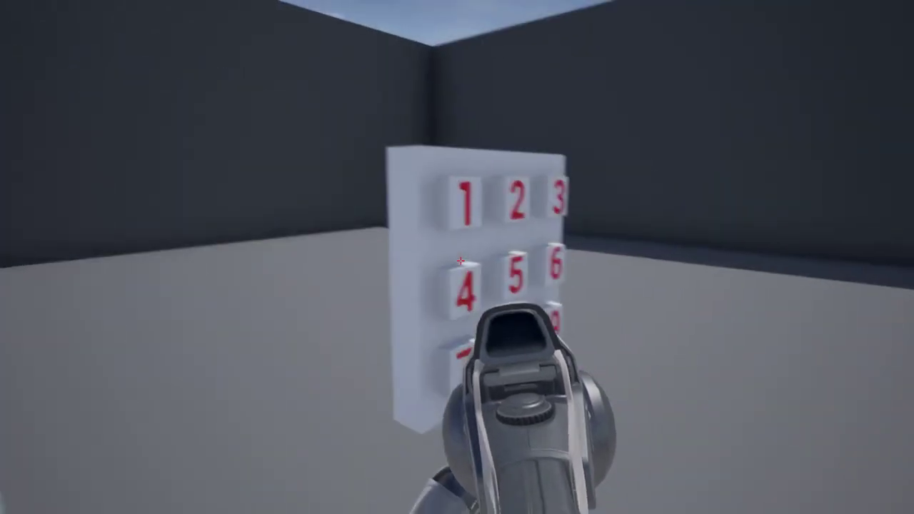
key("w")
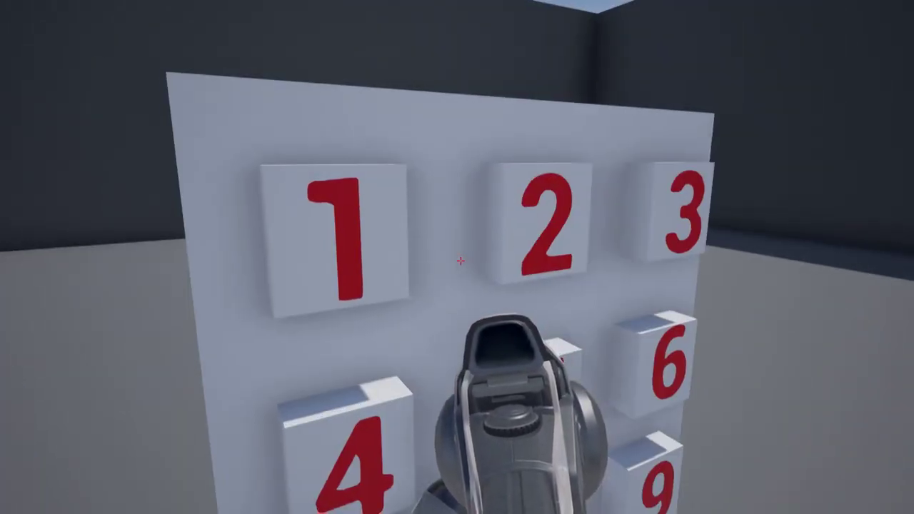
key("w")
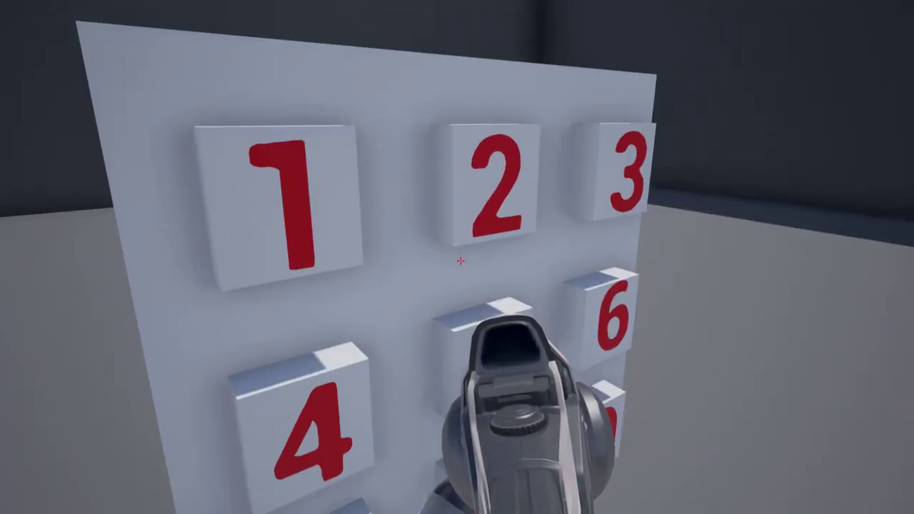
key("w")
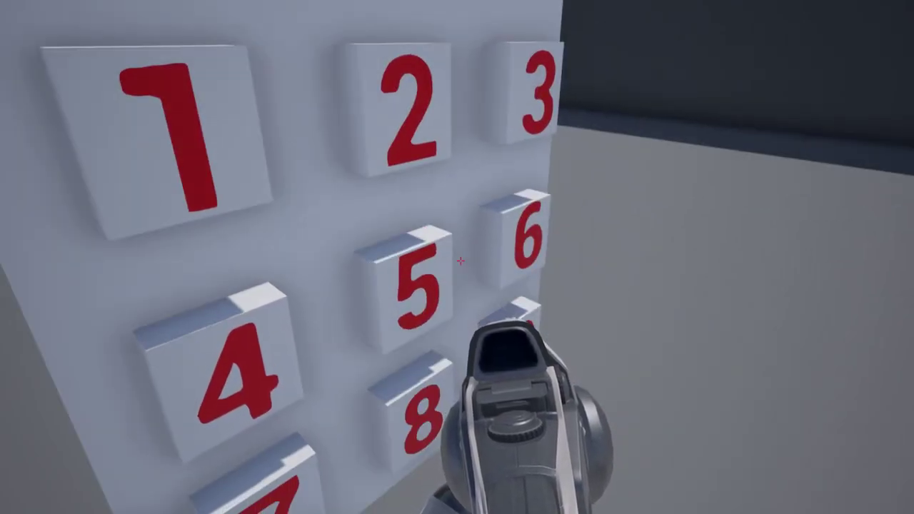